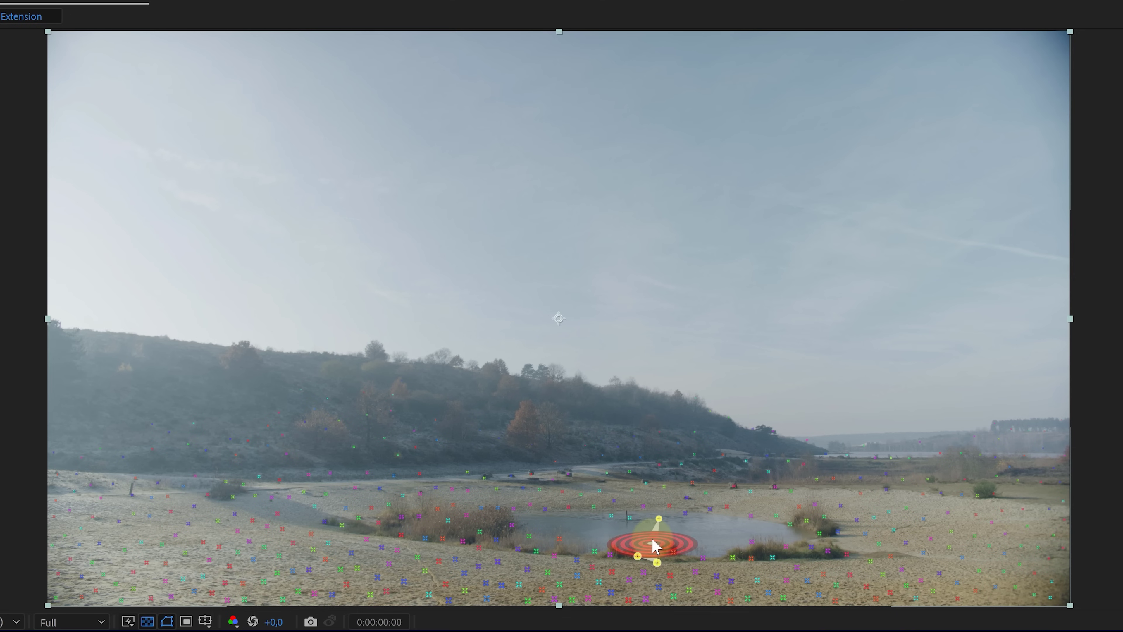
Make the pond target the ground plane and origin, then create a solid and camera there
{"action": "right_click", "coordinate": [656, 547]}
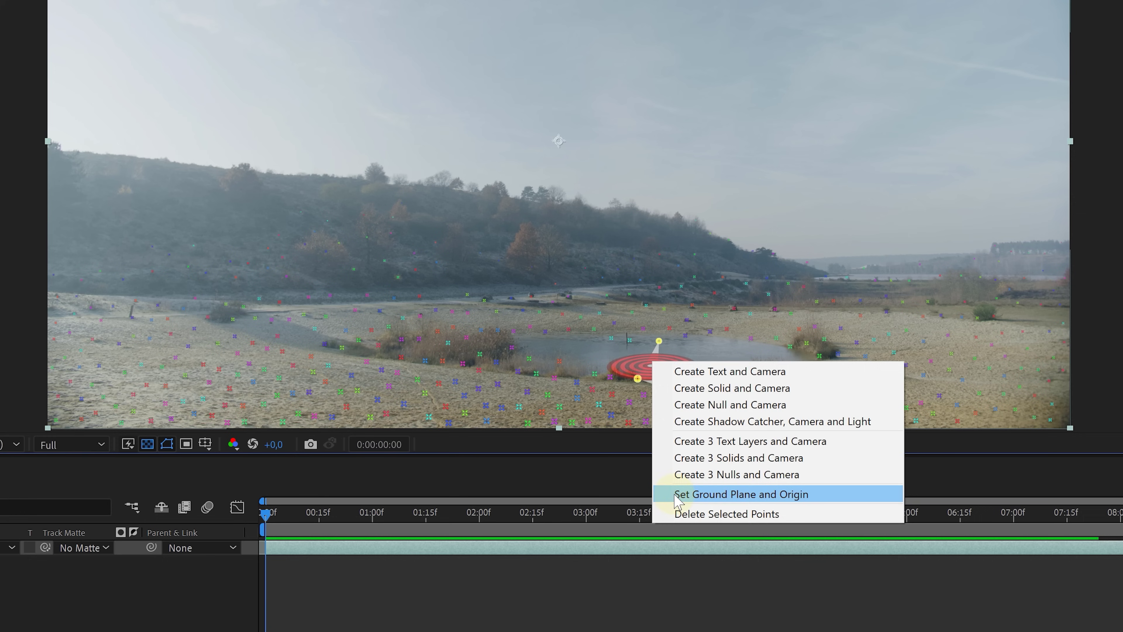
{"action": "left_click", "coordinate": [676, 494]}
{"action": "right_click", "coordinate": [646, 372]}
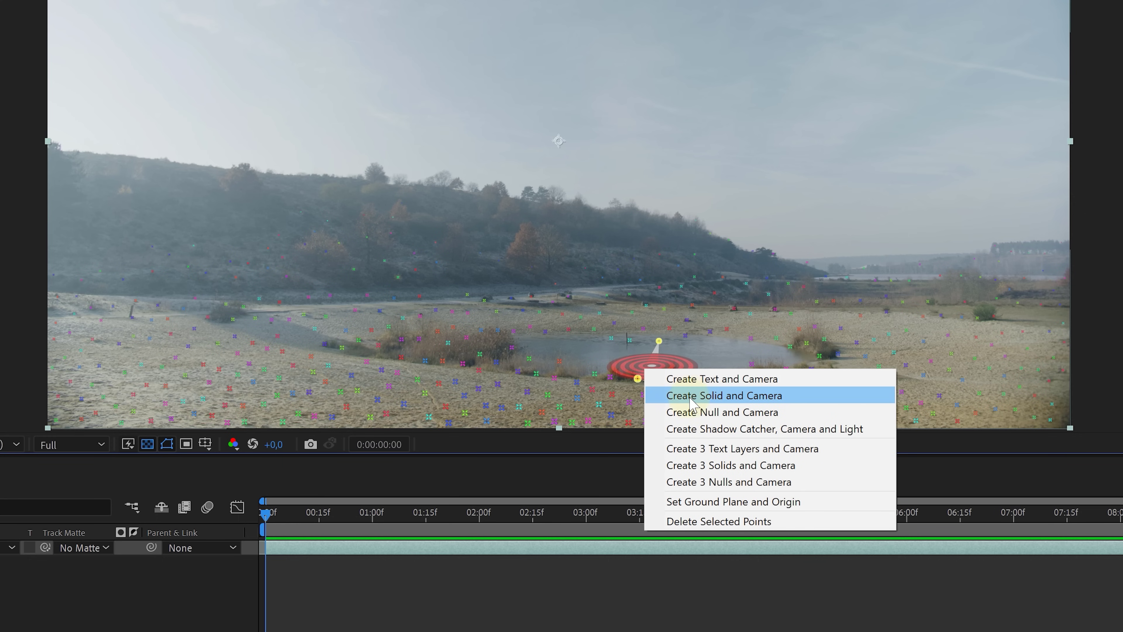
{"action": "left_click", "coordinate": [703, 397]}
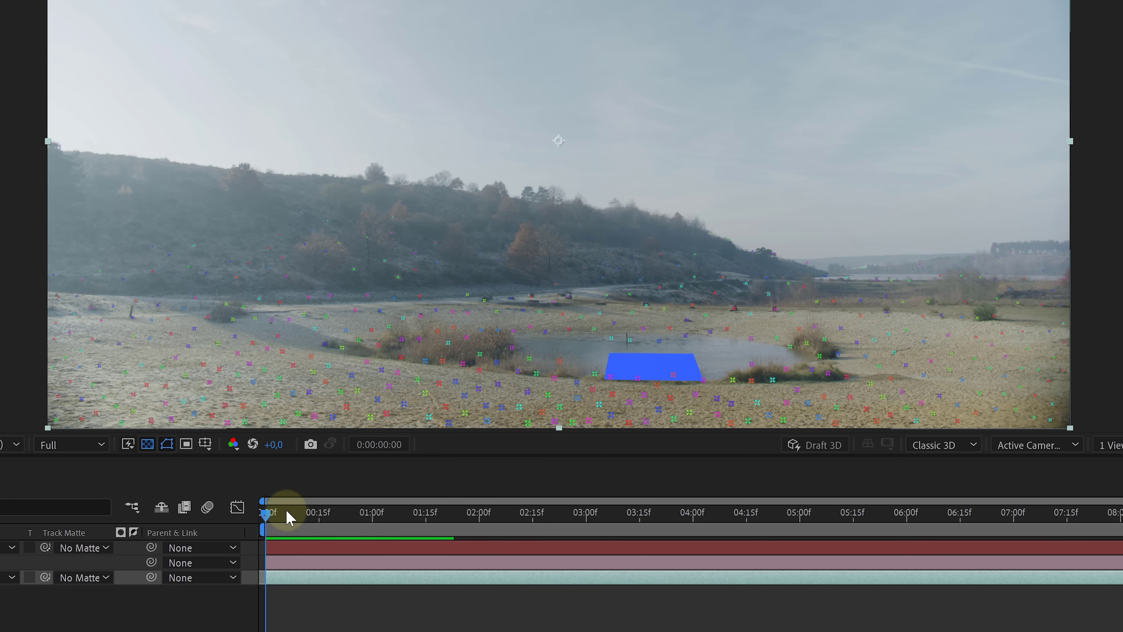
Scrub the footage to check the track and add a pink solid at a left target
{"action": "left_click_drag", "start_coordinate": [268, 514], "coordinate": [1121, 516]}
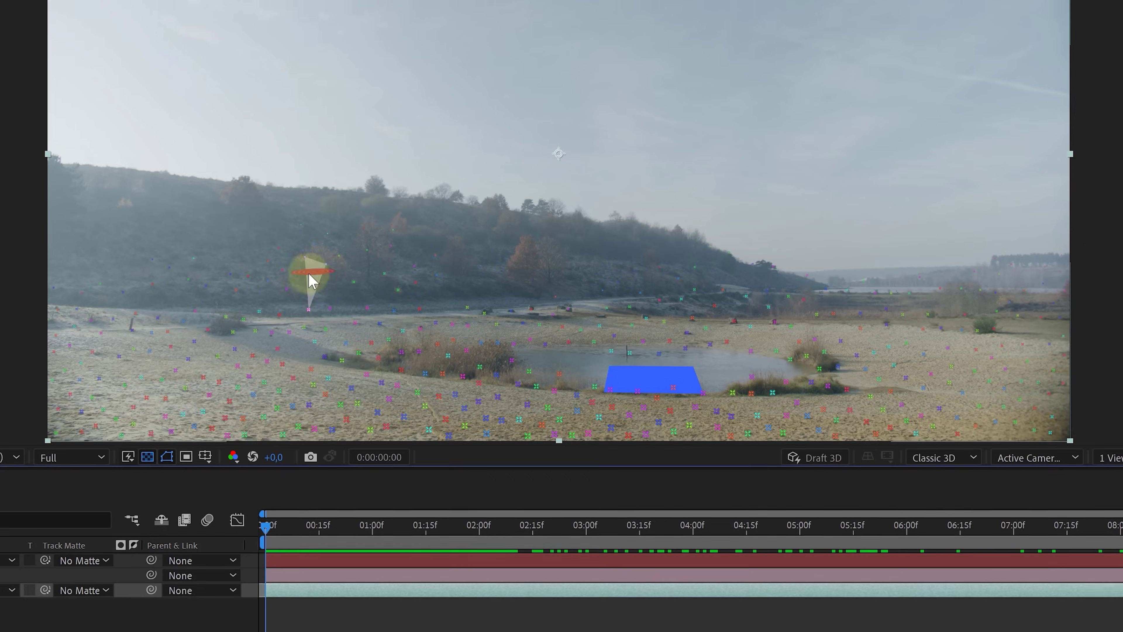
{"action": "right_click", "coordinate": [372, 483]}
{"action": "left_click", "coordinate": [400, 509]}
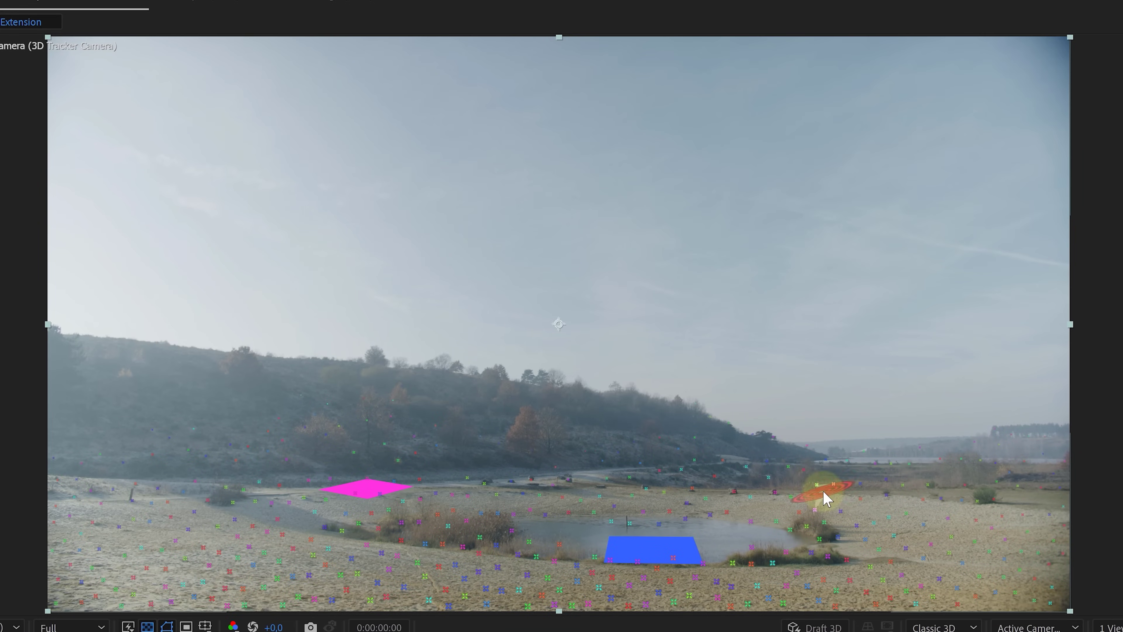
{"action": "right_click", "coordinate": [776, 476]}
{"action": "key", "text": "Escape"}
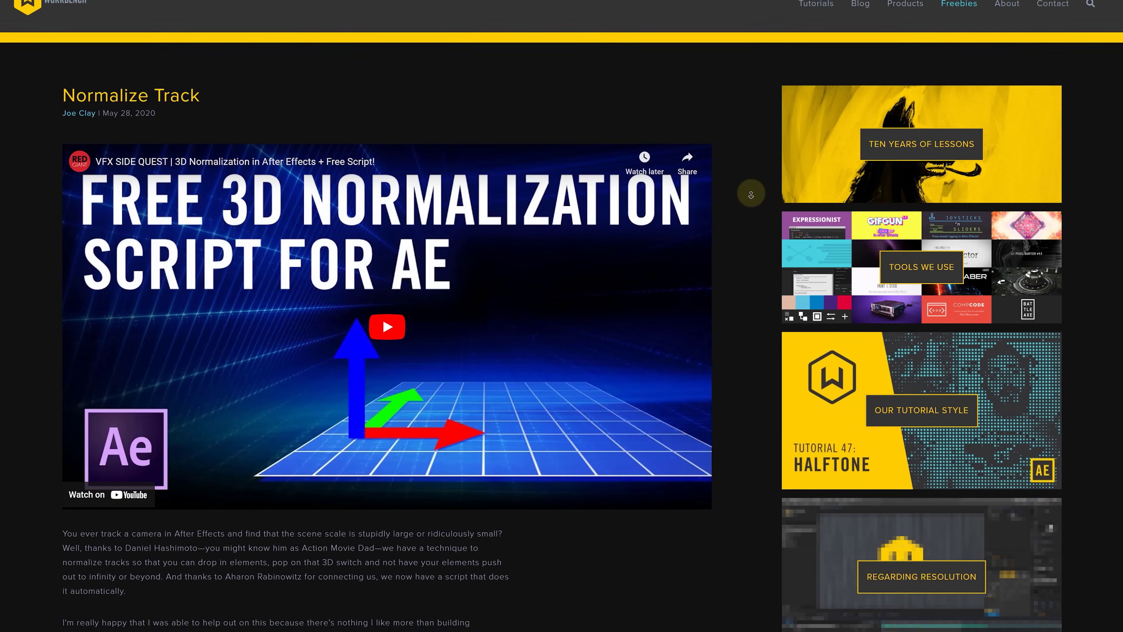
{"action": "scroll", "coordinate": [750, 194], "scroll_direction": "down", "scroll_amount": 3}
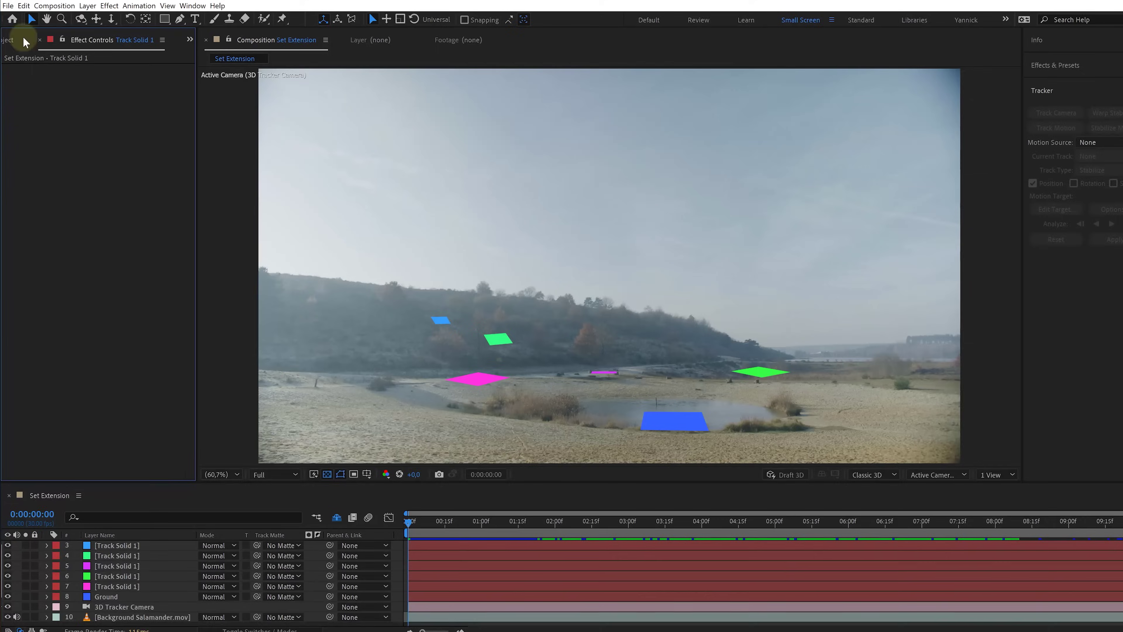
Export the Set Extension composition through File > Export > Maxon Cinema 4D Exporter
{"action": "left_click", "coordinate": [10, 8]}
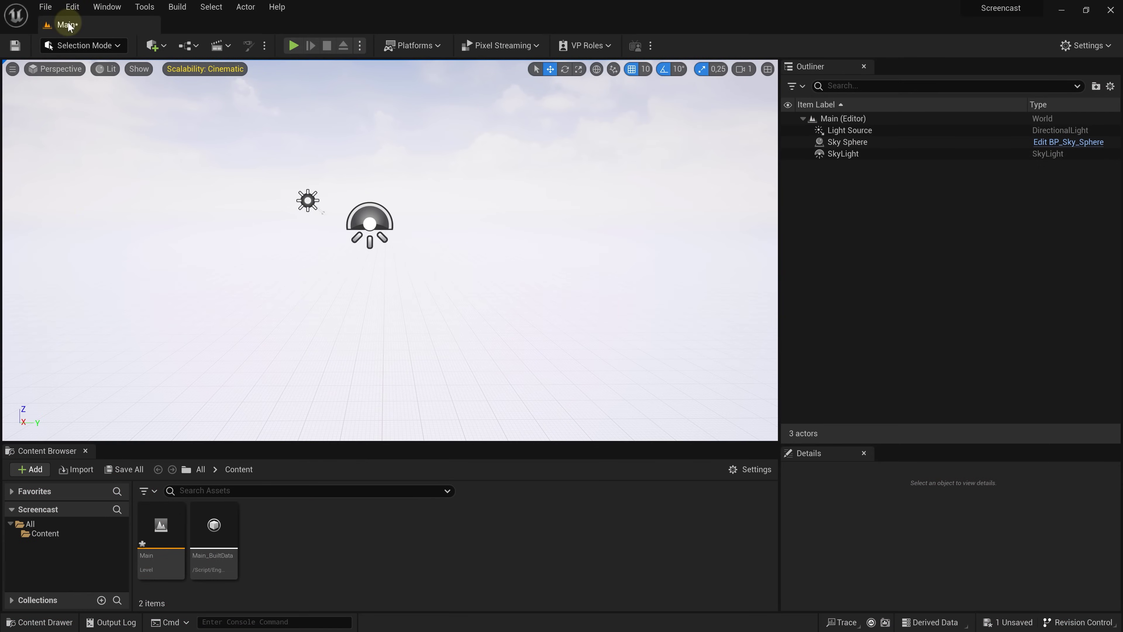
Turn on the Datasmith C4D Importer plugin in the Edit > Plugins manager
{"action": "left_click", "coordinate": [72, 6]}
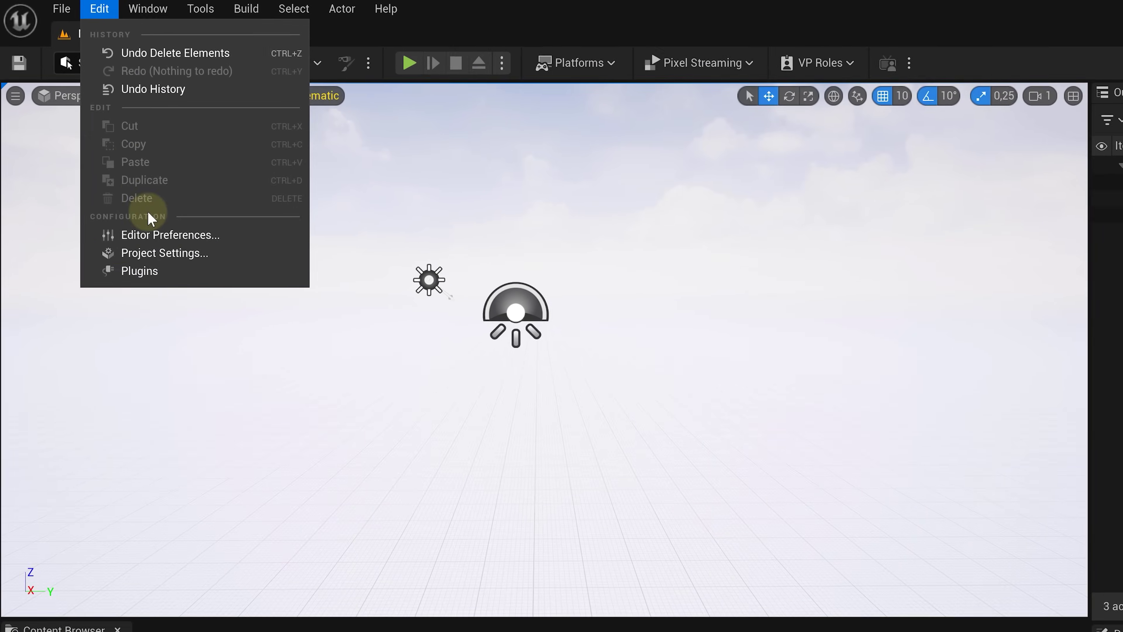
{"action": "left_click", "coordinate": [101, 195]}
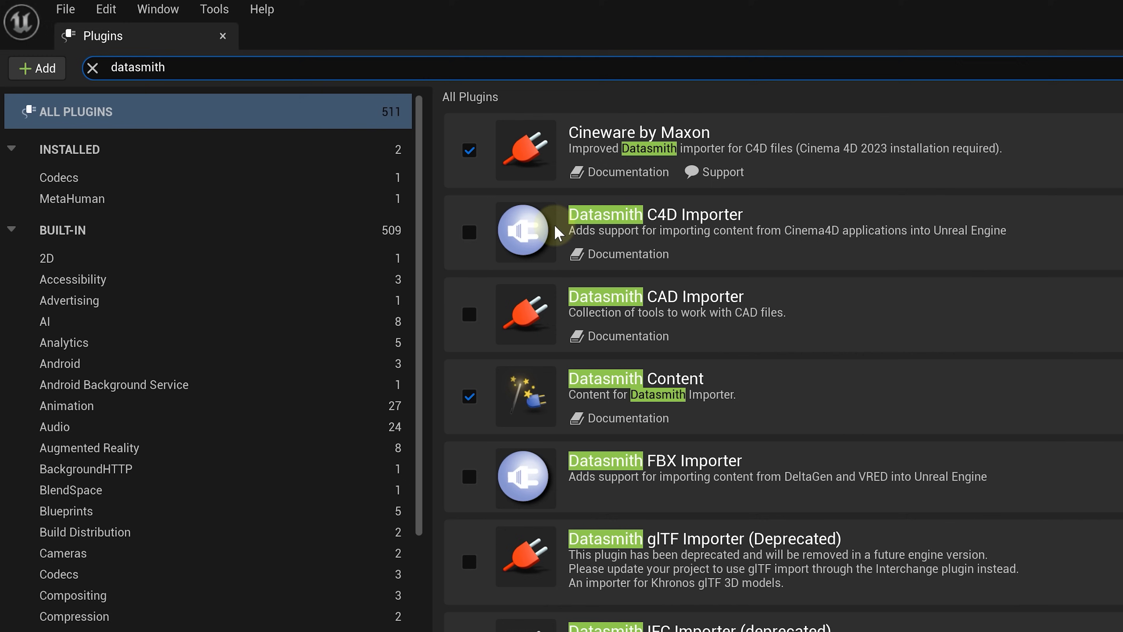
{"action": "left_click", "coordinate": [467, 233]}
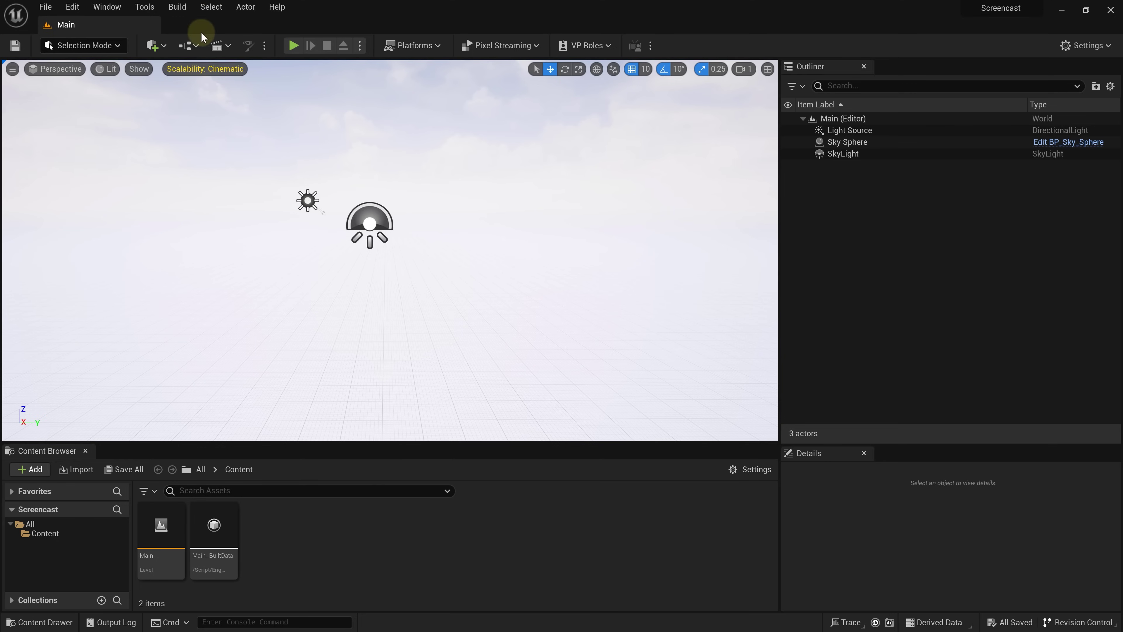
Import AE_Tracking.c4d through Datasmith File Import into Content, skipping geometry caches
{"action": "left_click", "coordinate": [158, 43]}
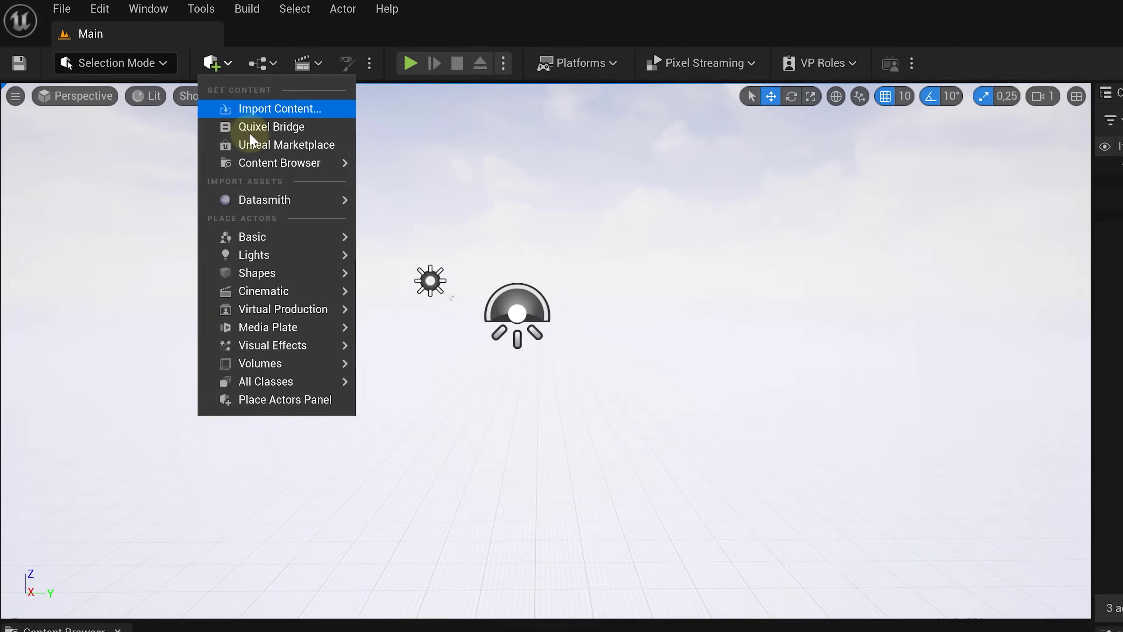
{"action": "mouse_move", "coordinate": [188, 144]}
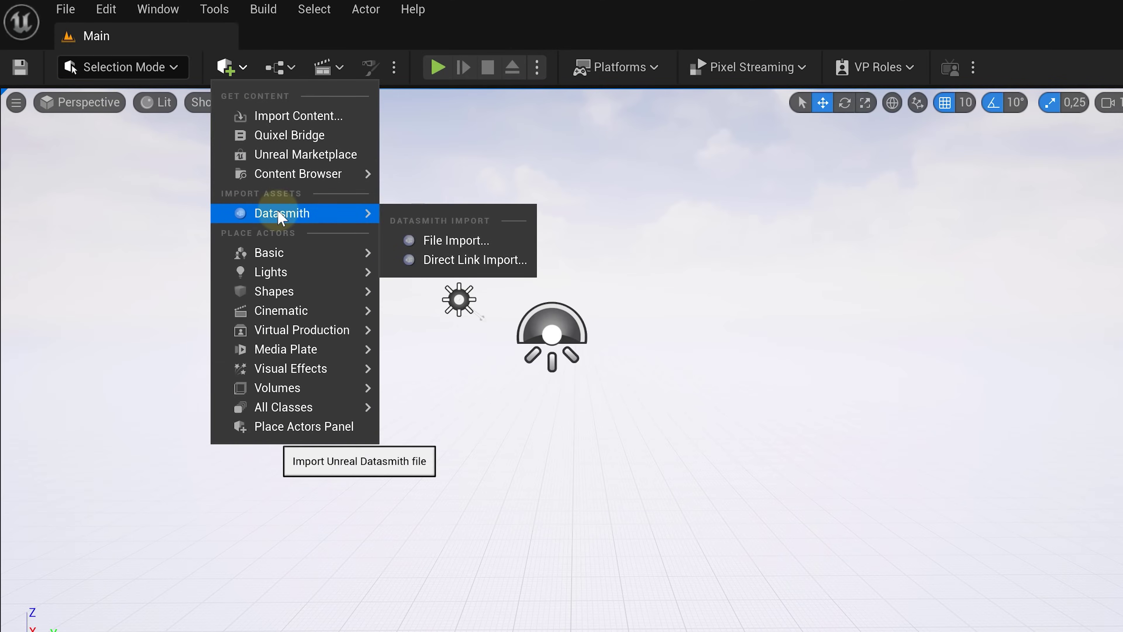
{"action": "left_click", "coordinate": [457, 241]}
{"action": "left_click", "coordinate": [225, 146]}
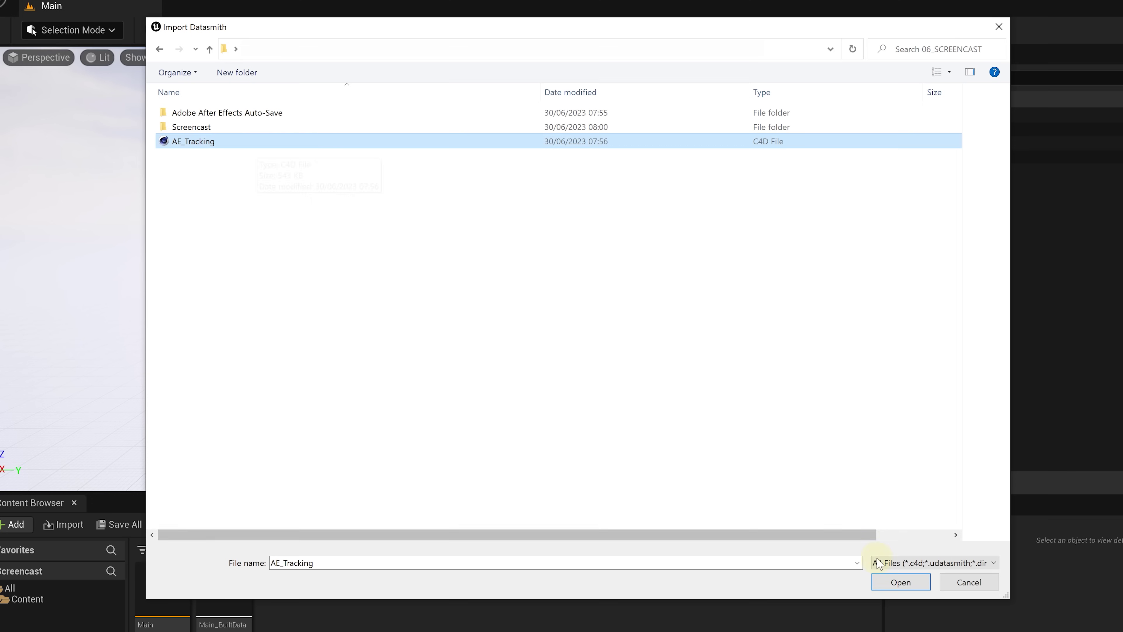
{"action": "left_click", "coordinate": [898, 581]}
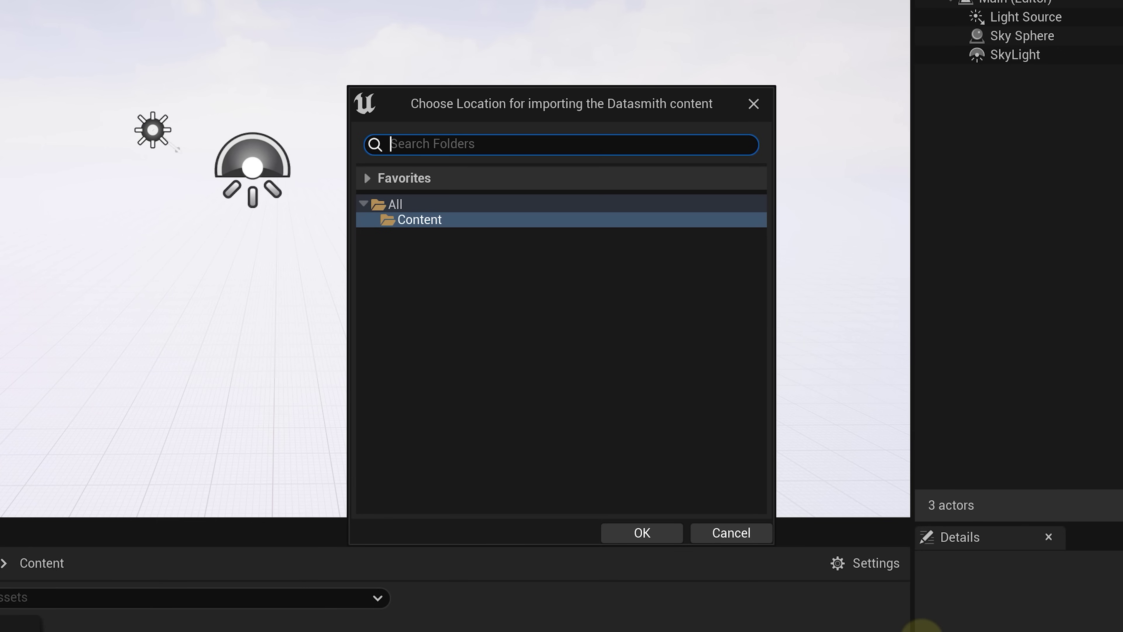
{"action": "left_click", "coordinate": [648, 533]}
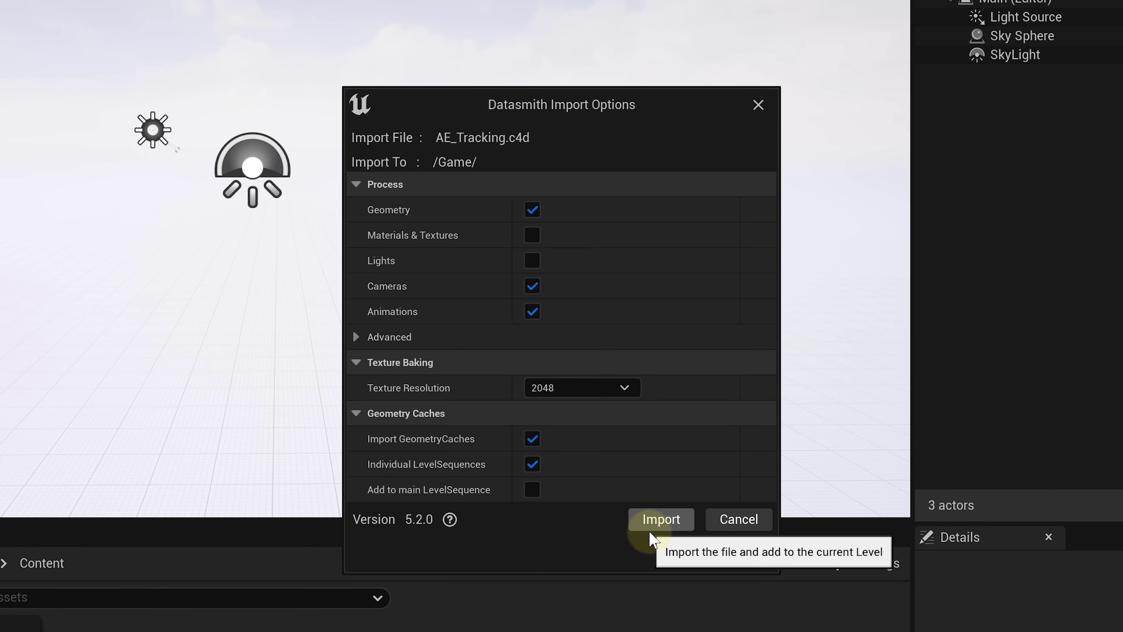
{"action": "left_click", "coordinate": [660, 520]}
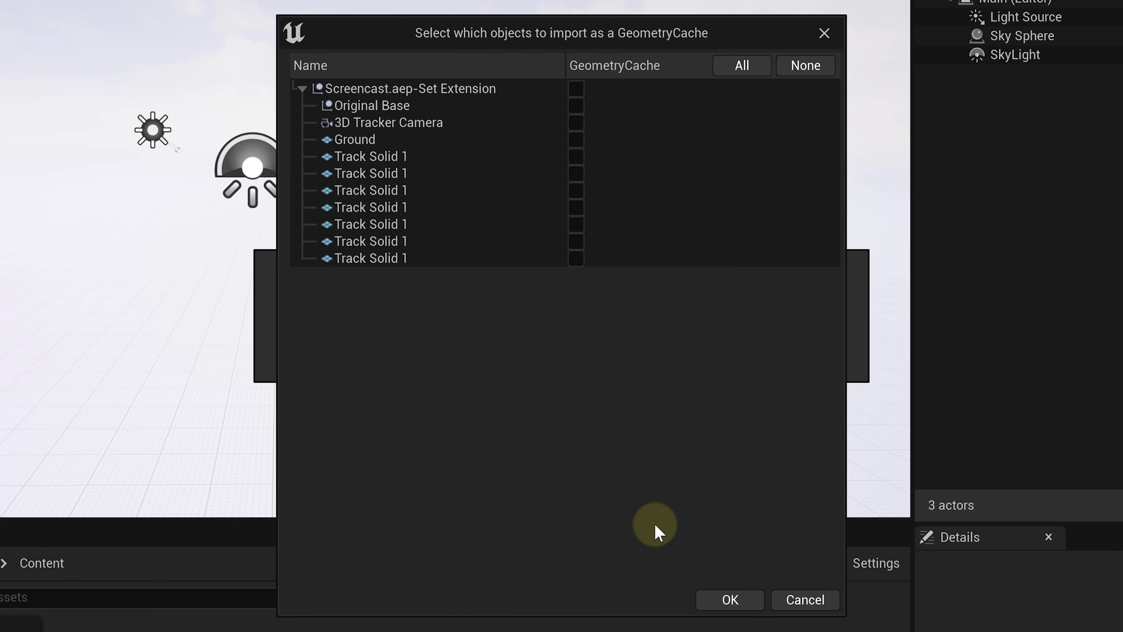
{"action": "left_click", "coordinate": [725, 604]}
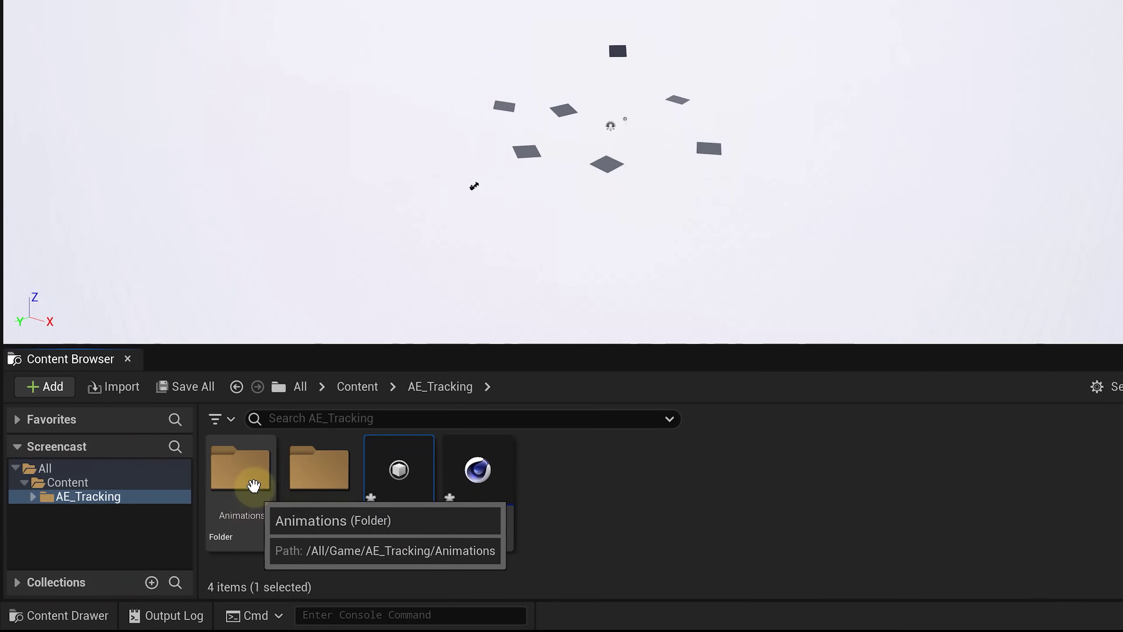
Open the AE_Tracking level sequence and add a Camera Cut Track bound to 3D_Tracker_Camera
{"action": "double_click", "coordinate": [243, 482]}
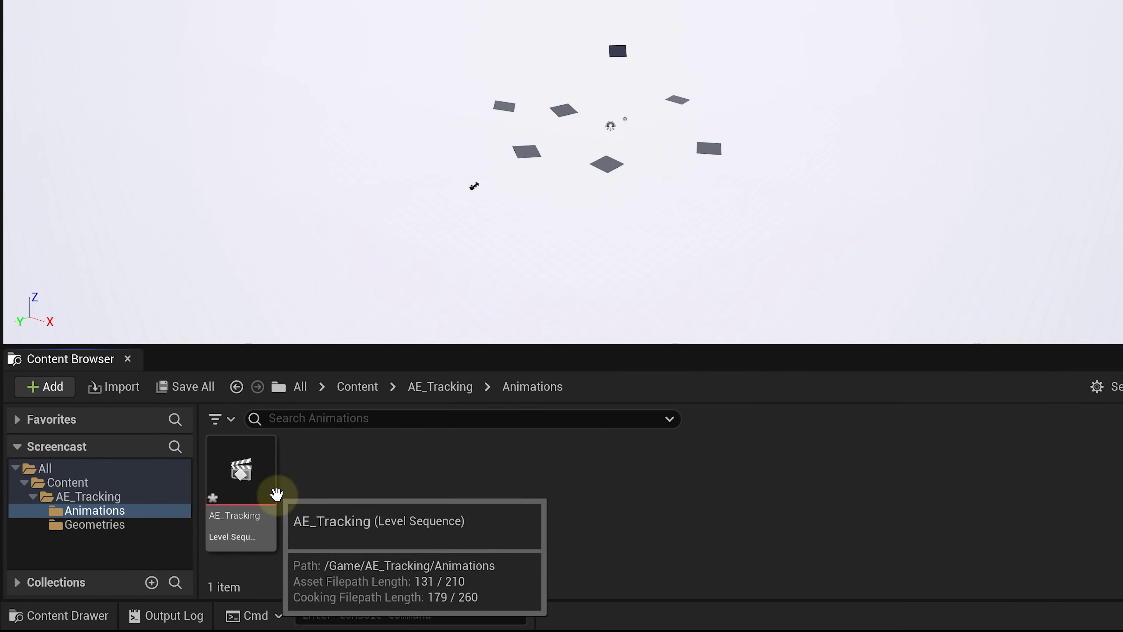
{"action": "double_click", "coordinate": [243, 506]}
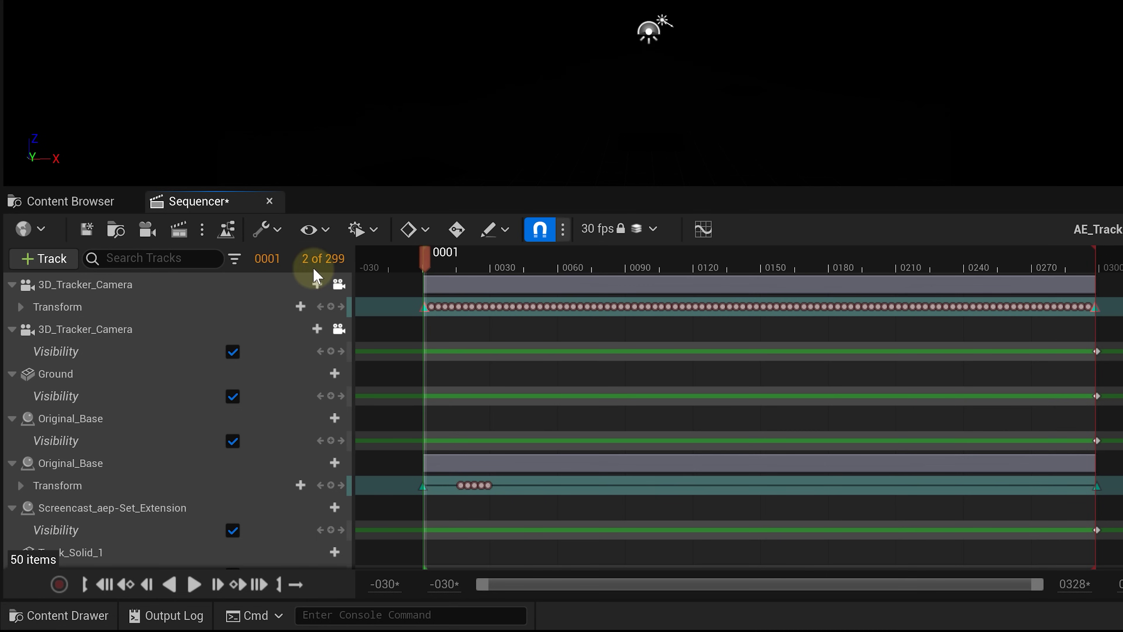
{"action": "left_click", "coordinate": [66, 261]}
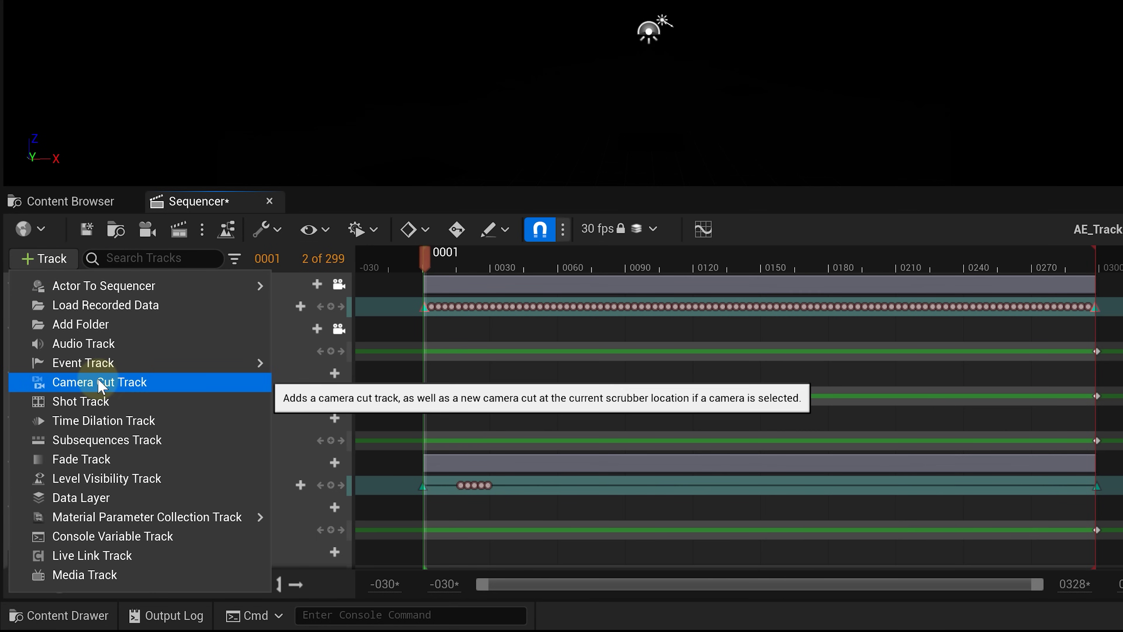
{"action": "left_click", "coordinate": [101, 383]}
{"action": "left_click", "coordinate": [293, 282]}
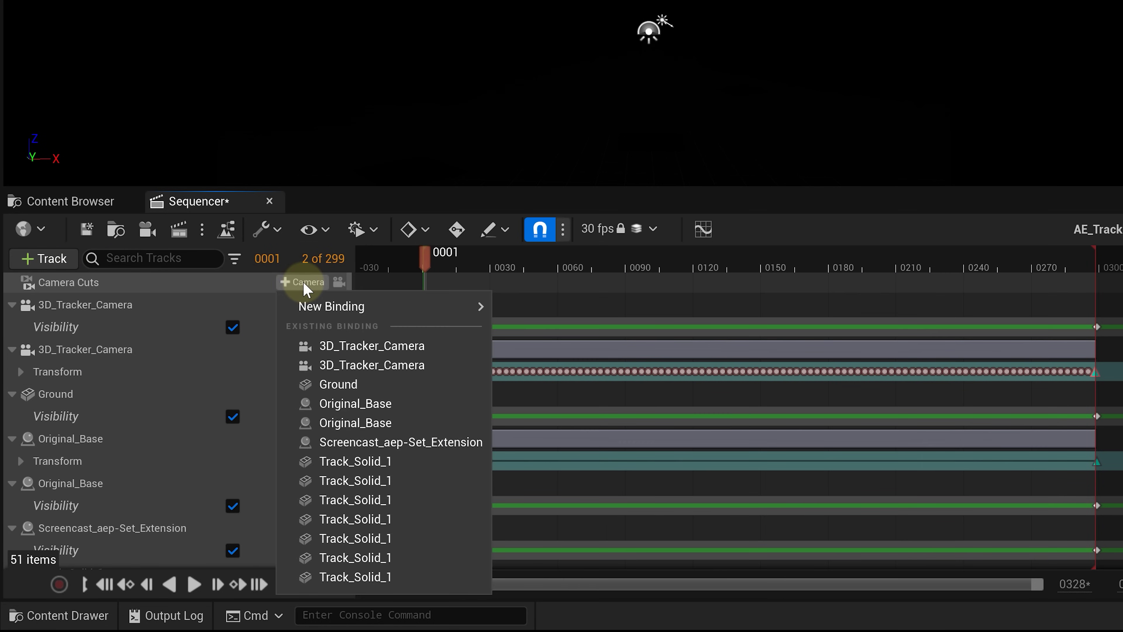
{"action": "left_click", "coordinate": [319, 346]}
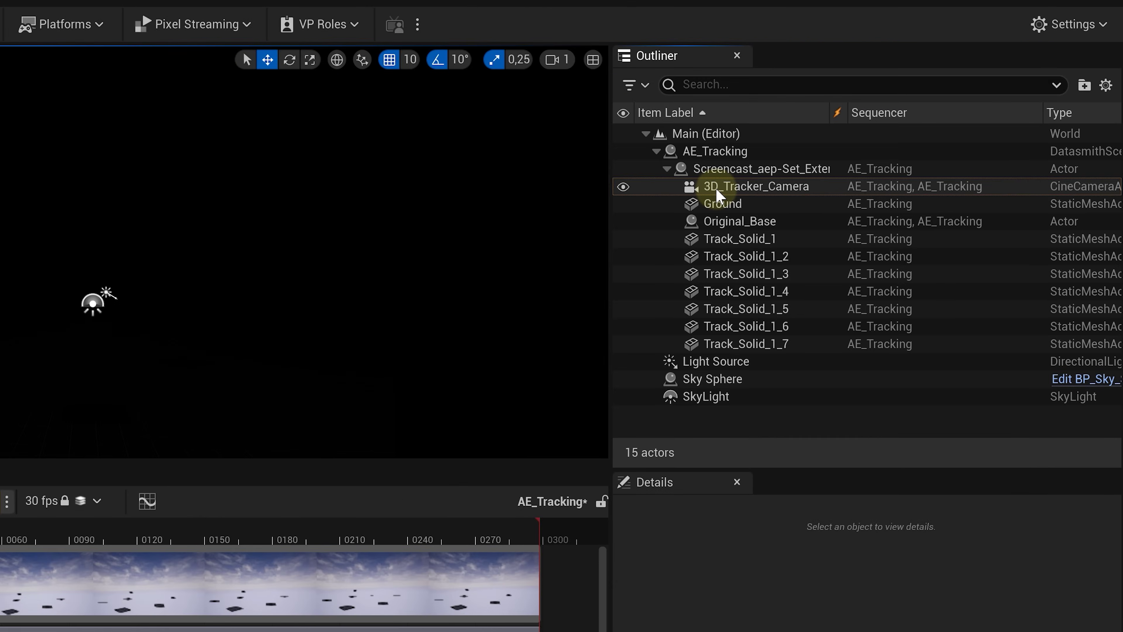
Untick Metering Mode in 3D_Tracker_Camera's exposure settings and scrub to preview the shot
{"action": "left_click", "coordinate": [717, 191]}
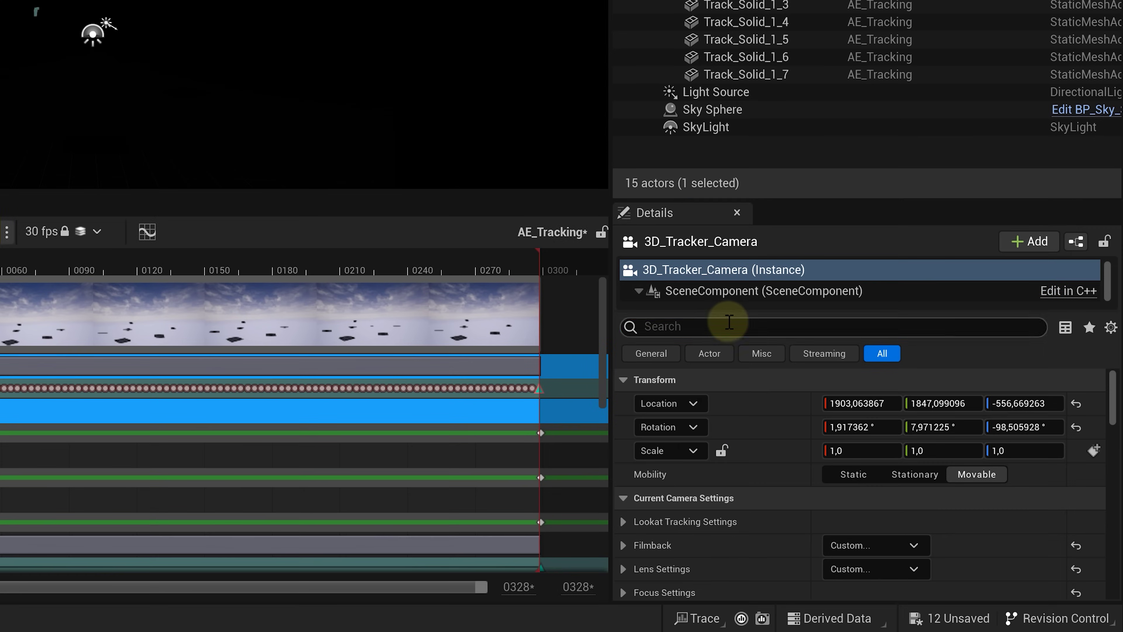
{"action": "left_click", "coordinate": [730, 322]}
{"action": "type", "text": "ex"}
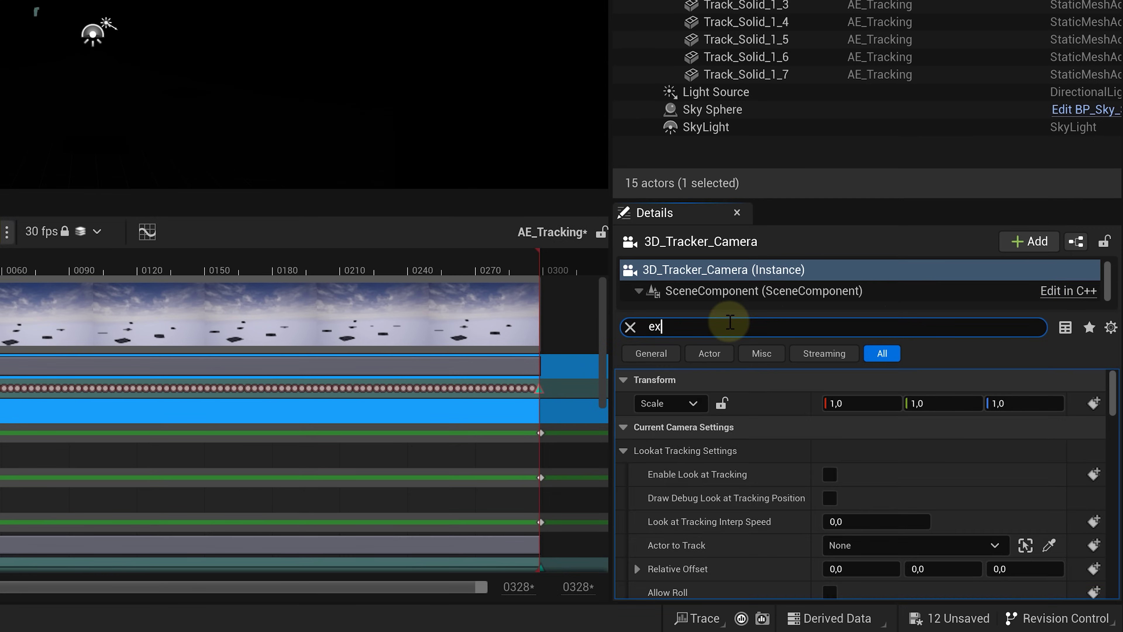
{"action": "type", "text": "posure"}
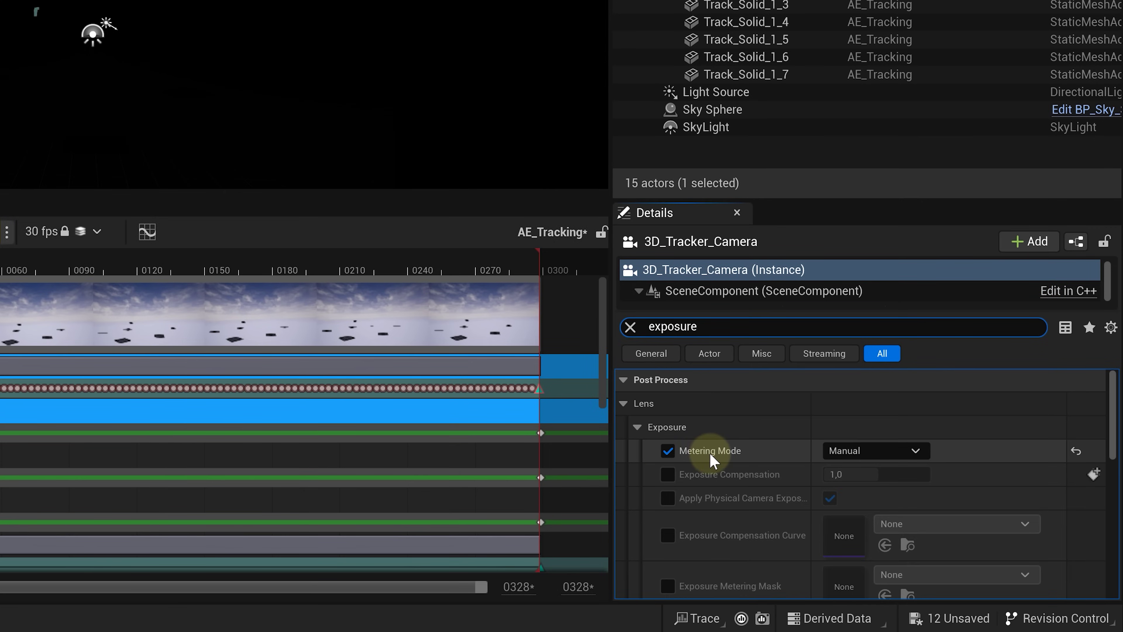
{"action": "left_click", "coordinate": [668, 454]}
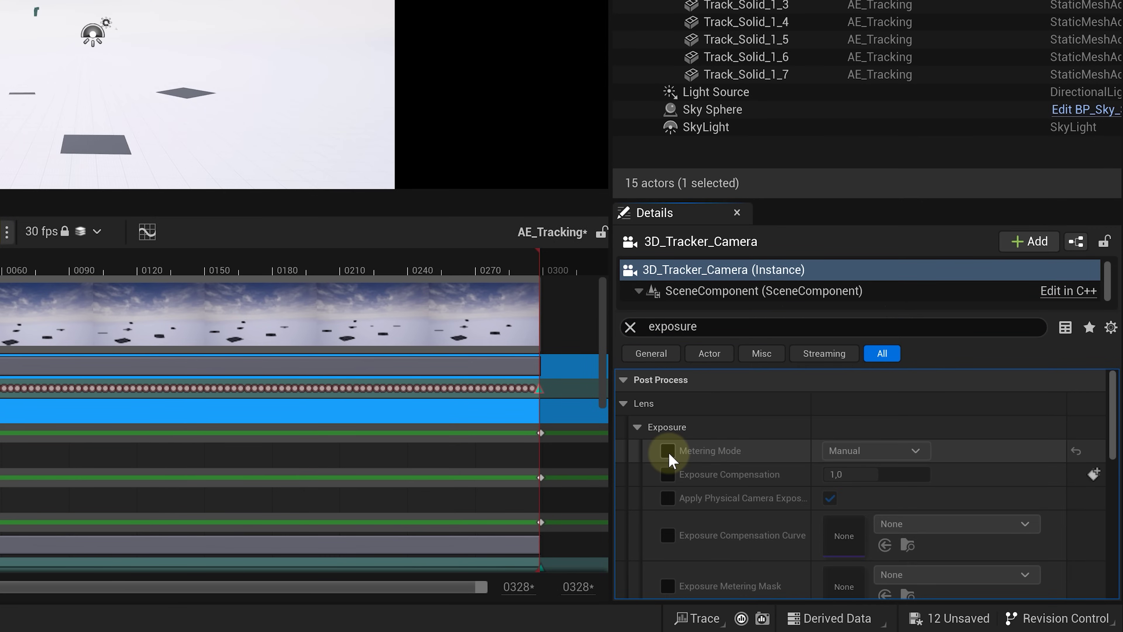
{"action": "left_click_drag", "start_coordinate": [401, 602], "coordinate": [464, 612]}
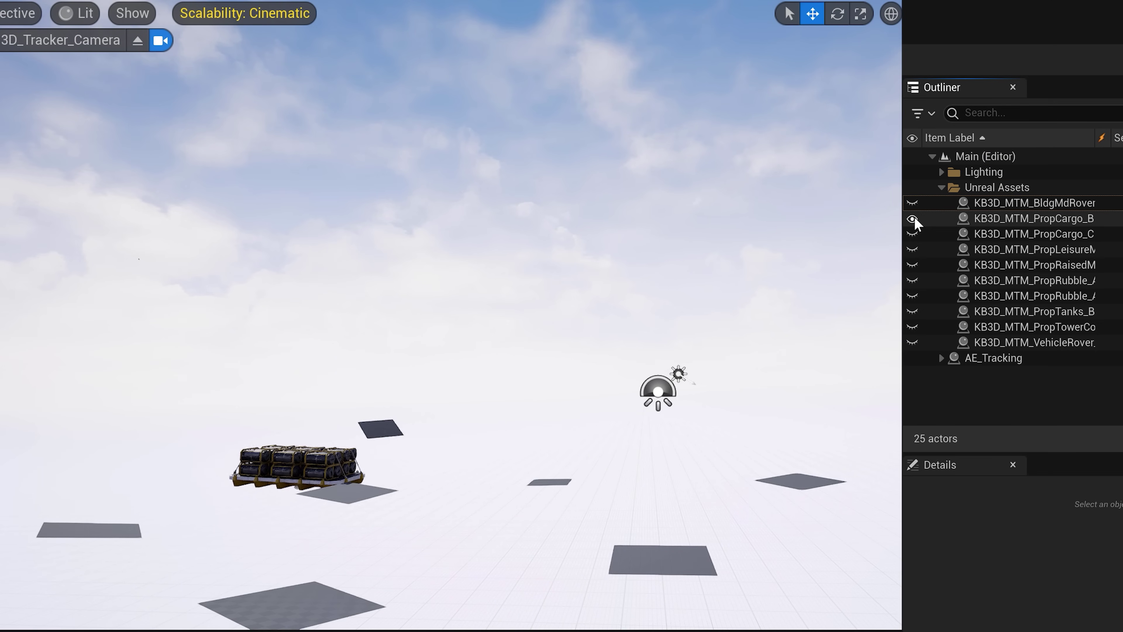
Unhide the two cargo stacks and the remaining KB3D props, adding a static mesh beside the cargo
{"action": "left_click_drag", "start_coordinate": [913, 219], "coordinate": [913, 234]}
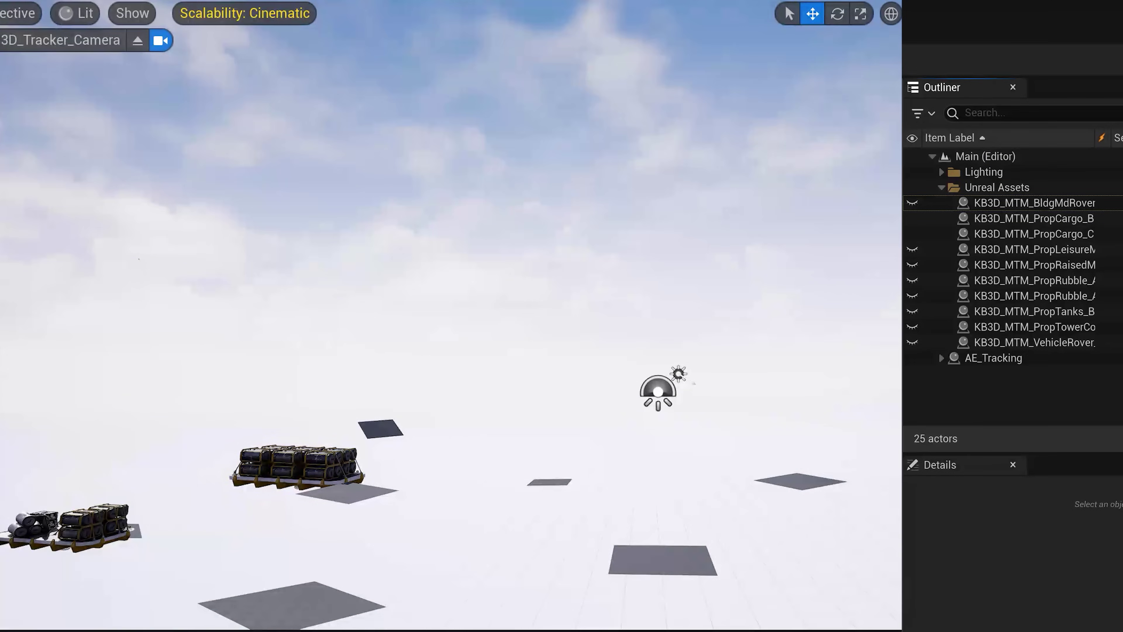
{"action": "left_click_drag", "start_coordinate": [325, 486], "coordinate": [338, 498]}
{"action": "left_click", "coordinate": [371, 495]}
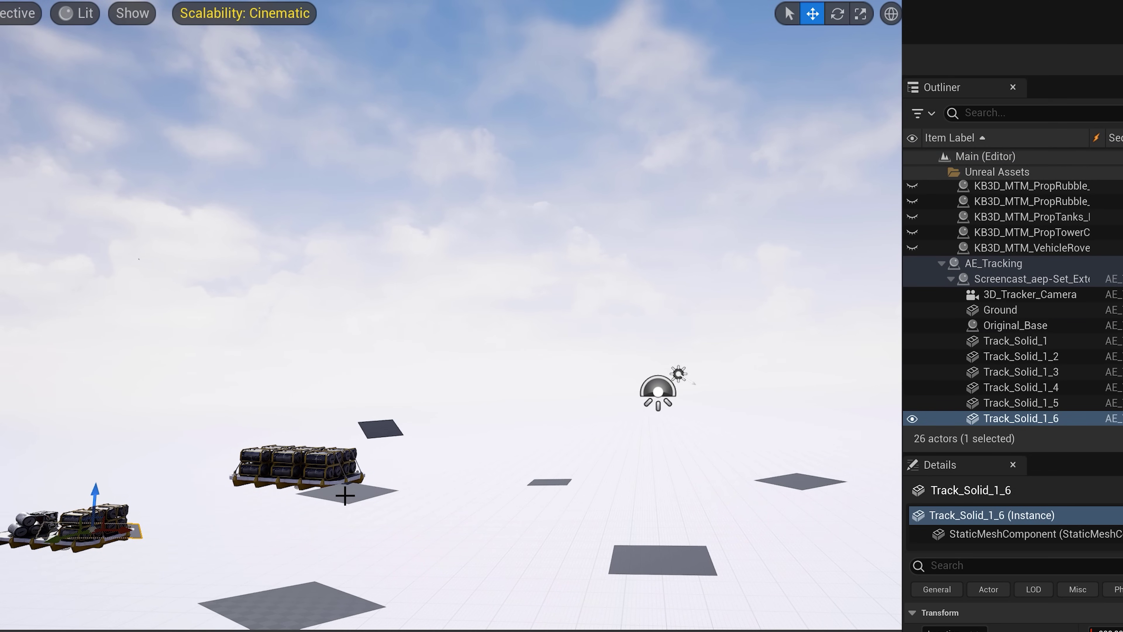
{"action": "left_click_drag", "start_coordinate": [788, 189], "coordinate": [789, 239]}
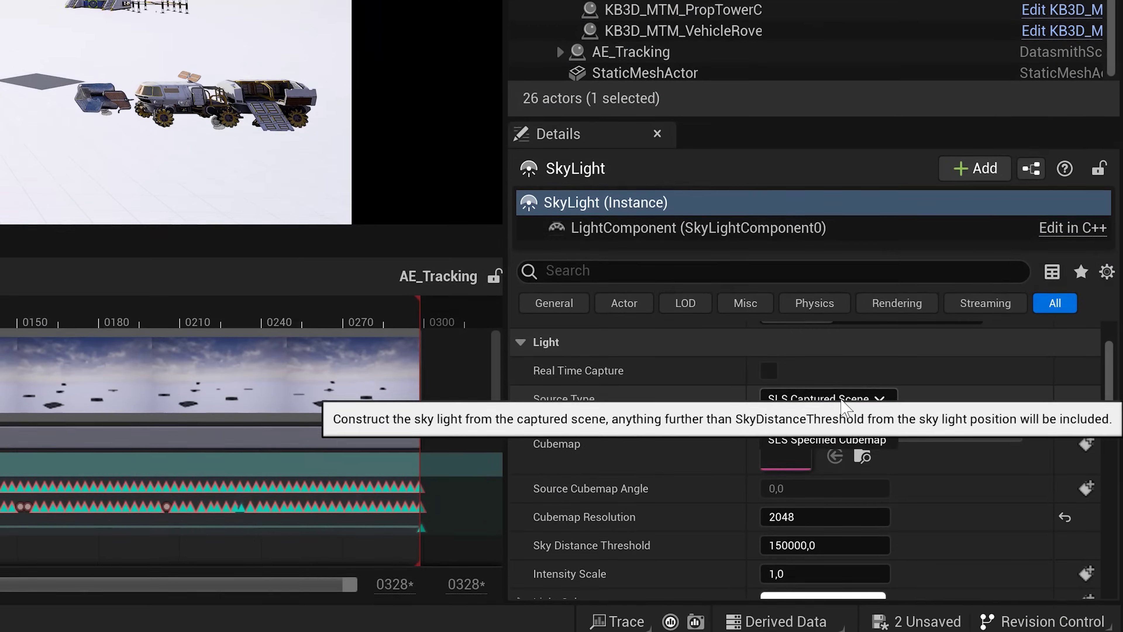
Switch the SkyLight Source Type to SLS Specified Cubemap and browse for the Salamander_HDR cubemap
{"action": "left_click", "coordinate": [832, 391]}
{"action": "left_click", "coordinate": [822, 429]}
{"action": "left_click", "coordinate": [891, 424]}
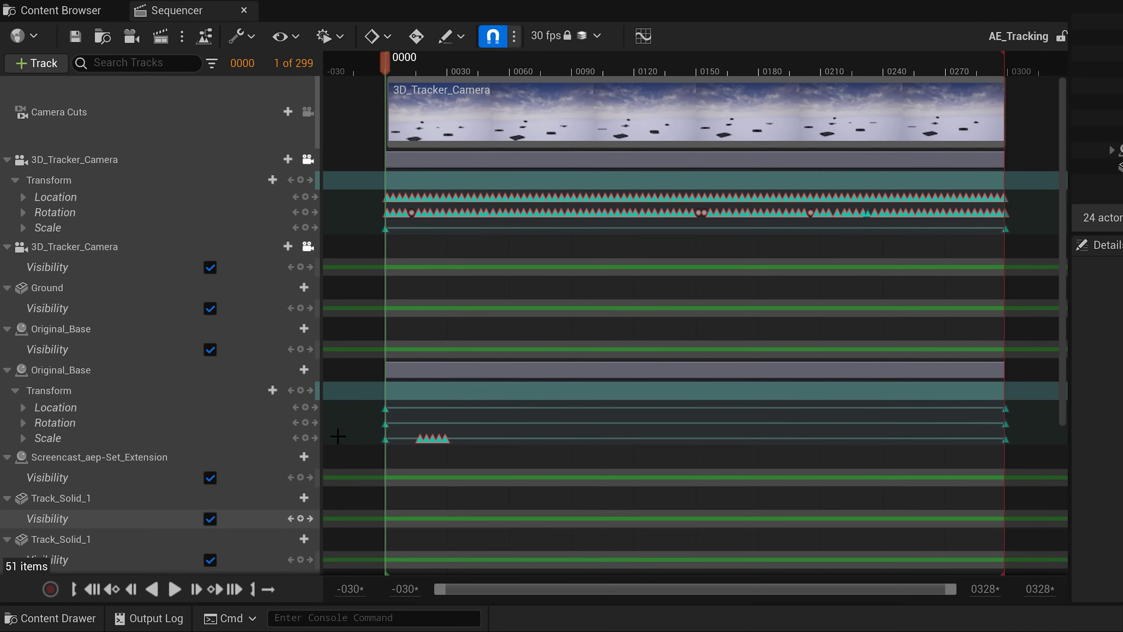
Untick Visibility for Ground, Original_Base, Screencast_aep-Set_Extension and all six Track_Solid_1 tracks
{"action": "left_click", "coordinate": [209, 309]}
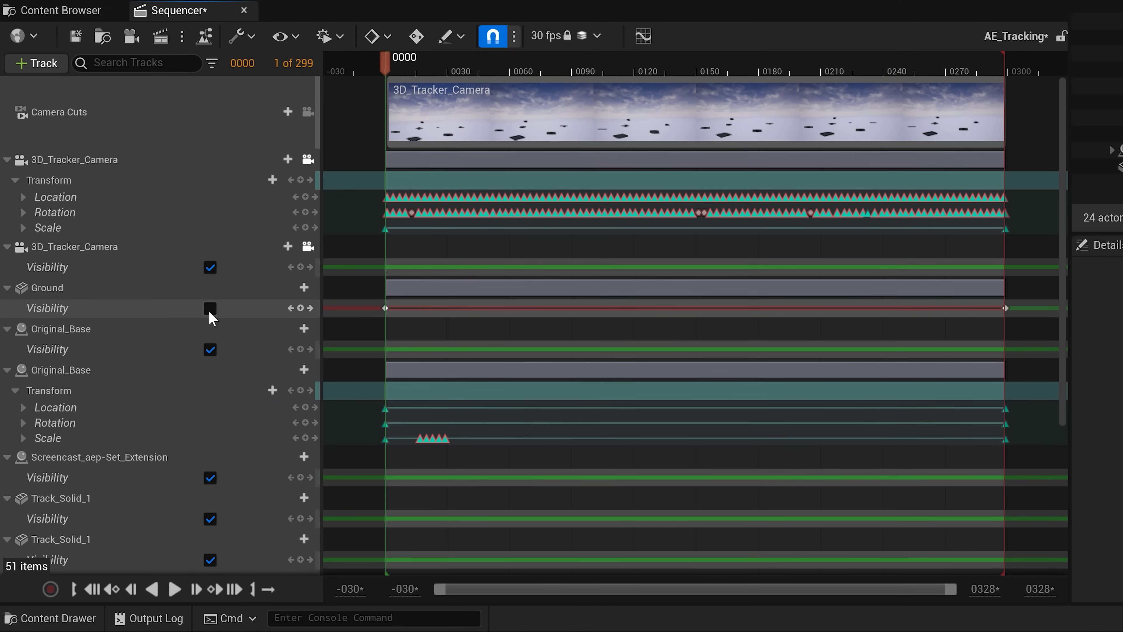
{"action": "left_click", "coordinate": [210, 350]}
{"action": "left_click", "coordinate": [210, 477]}
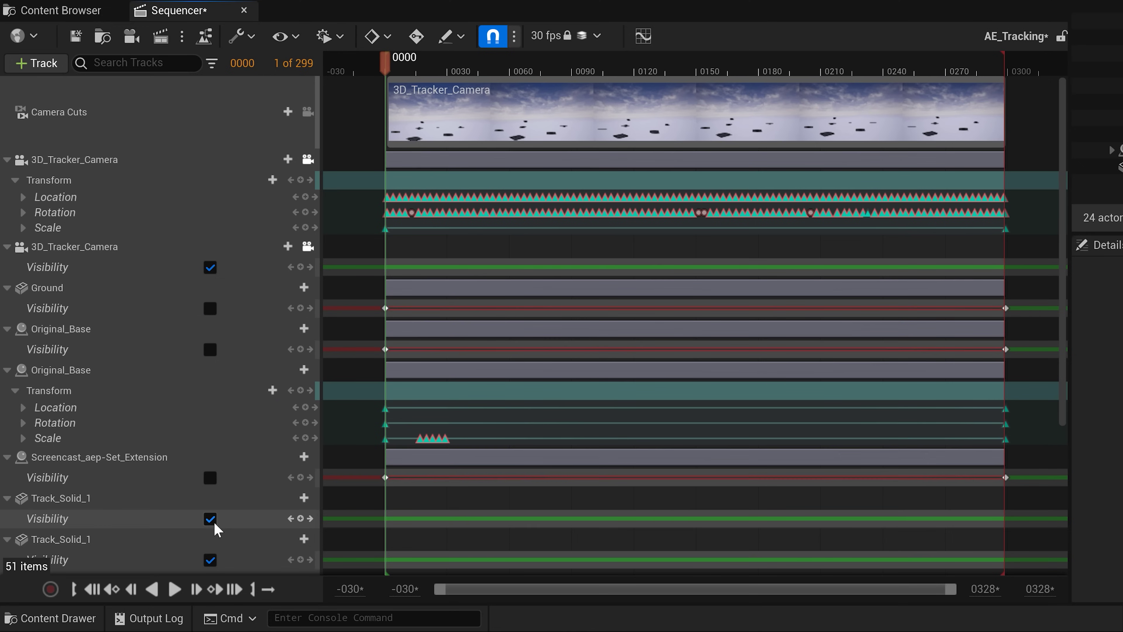
{"action": "left_click", "coordinate": [210, 518]}
{"action": "left_click", "coordinate": [210, 559]}
{"action": "scroll", "coordinate": [213, 556], "scroll_direction": "down", "scroll_amount": 5}
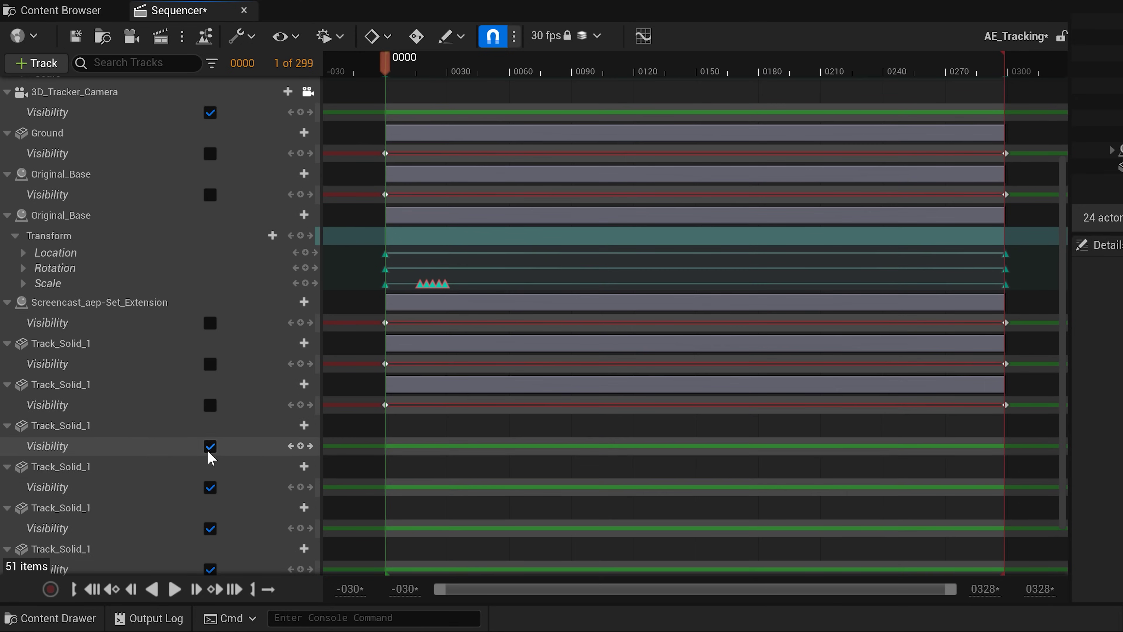
{"action": "left_click", "coordinate": [210, 446]}
{"action": "left_click", "coordinate": [210, 487]}
{"action": "left_click", "coordinate": [210, 529]}
{"action": "left_click", "coordinate": [211, 568]}
{"action": "scroll", "coordinate": [216, 555], "scroll_direction": "down", "scroll_amount": 2}
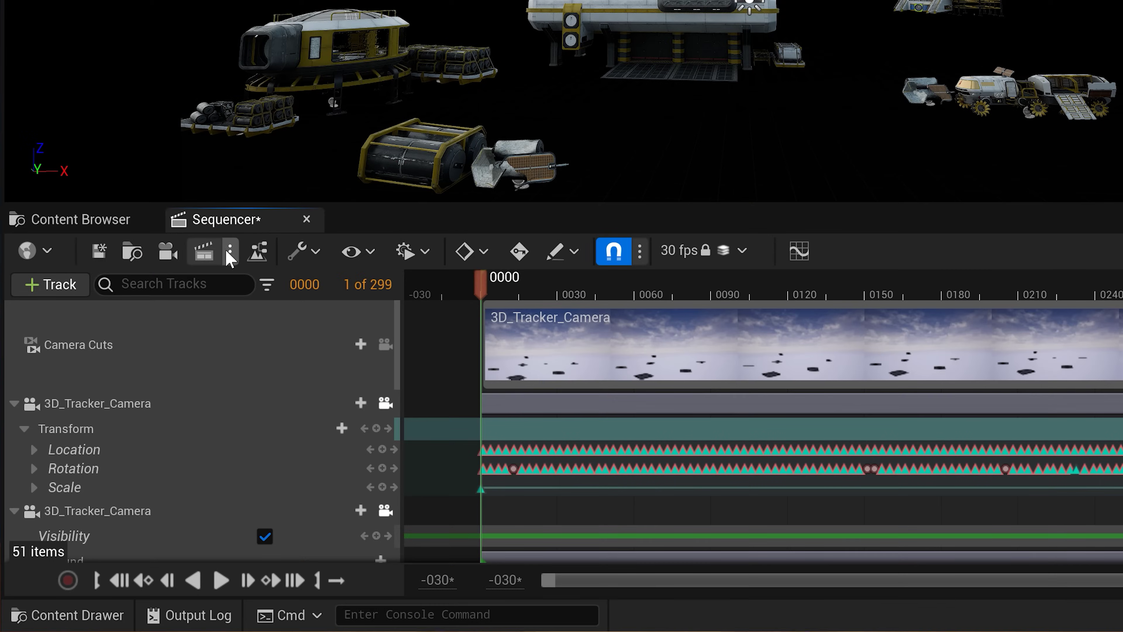
In the AE_Tracking render job's settings, replace the .jpg output with a PNG Sequence
{"action": "left_click", "coordinate": [218, 256]}
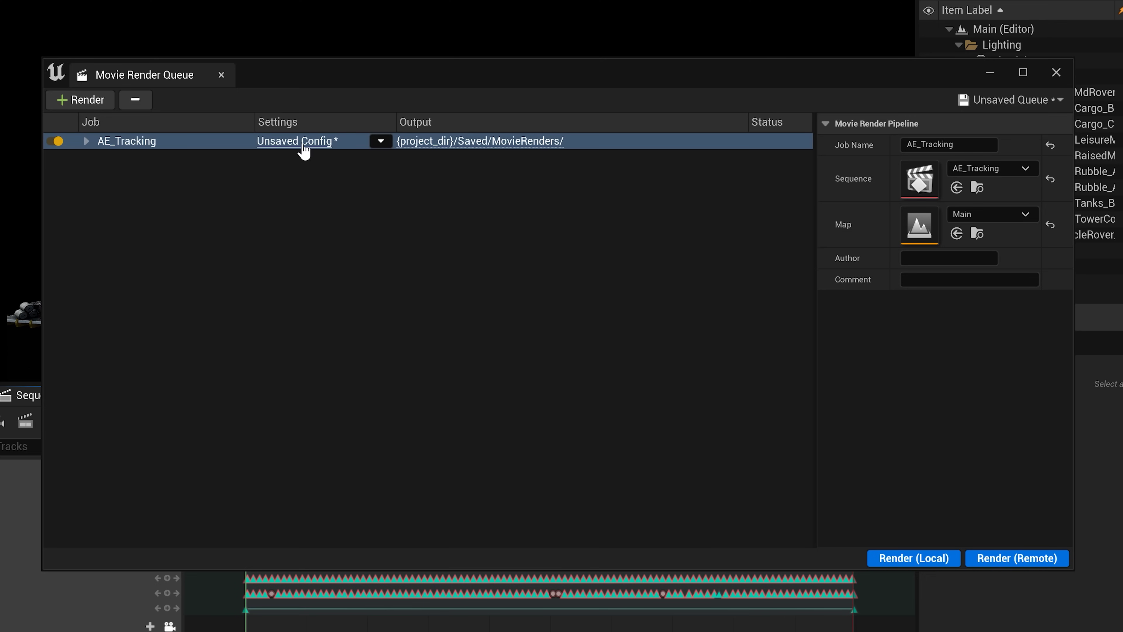
{"action": "left_click", "coordinate": [305, 150]}
{"action": "left_click", "coordinate": [418, 132]}
{"action": "key", "text": "Delete"}
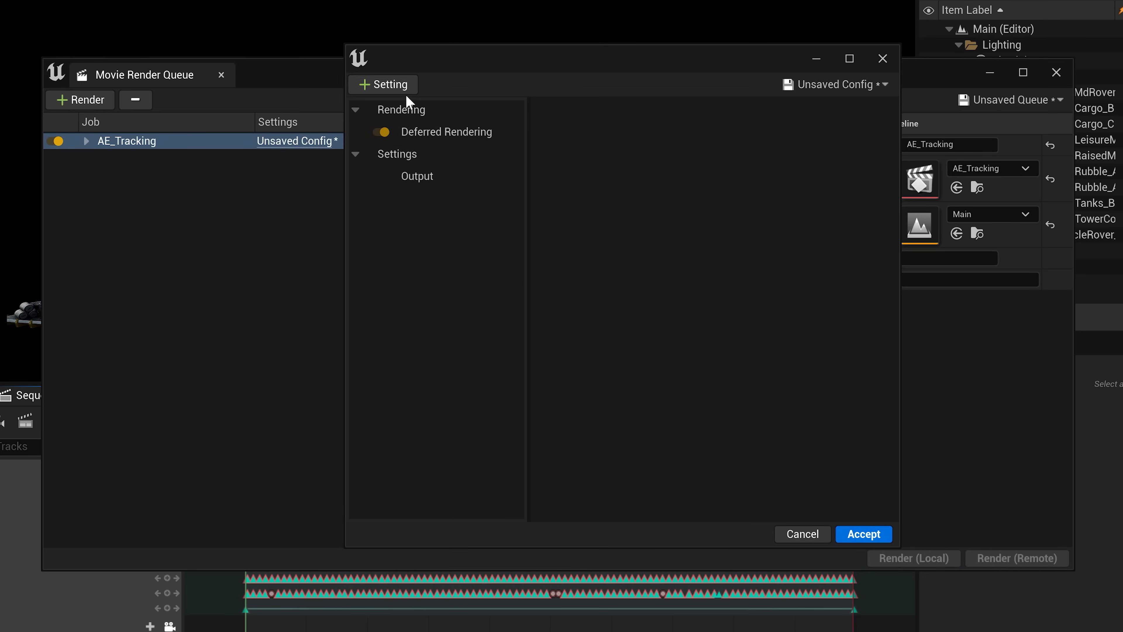
{"action": "left_click", "coordinate": [398, 84]}
{"action": "left_click", "coordinate": [435, 355]}
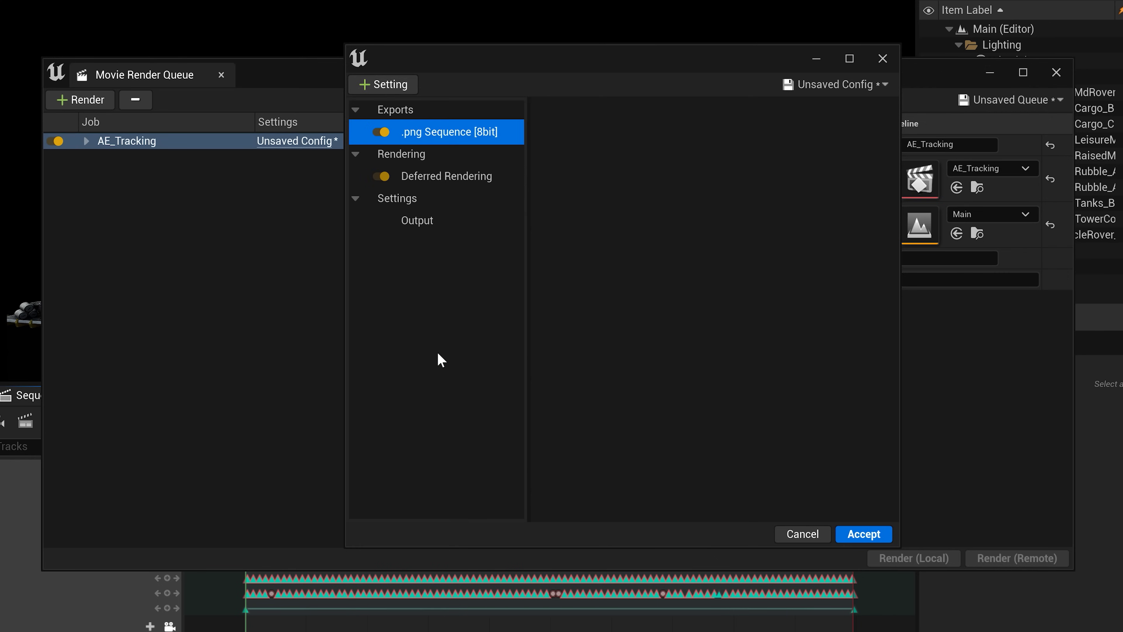
Add Anti-aliasing with 12 temporal samples, overridden to MSAA, and adjust Engine Warm Up Count
{"action": "left_click", "coordinate": [456, 182]}
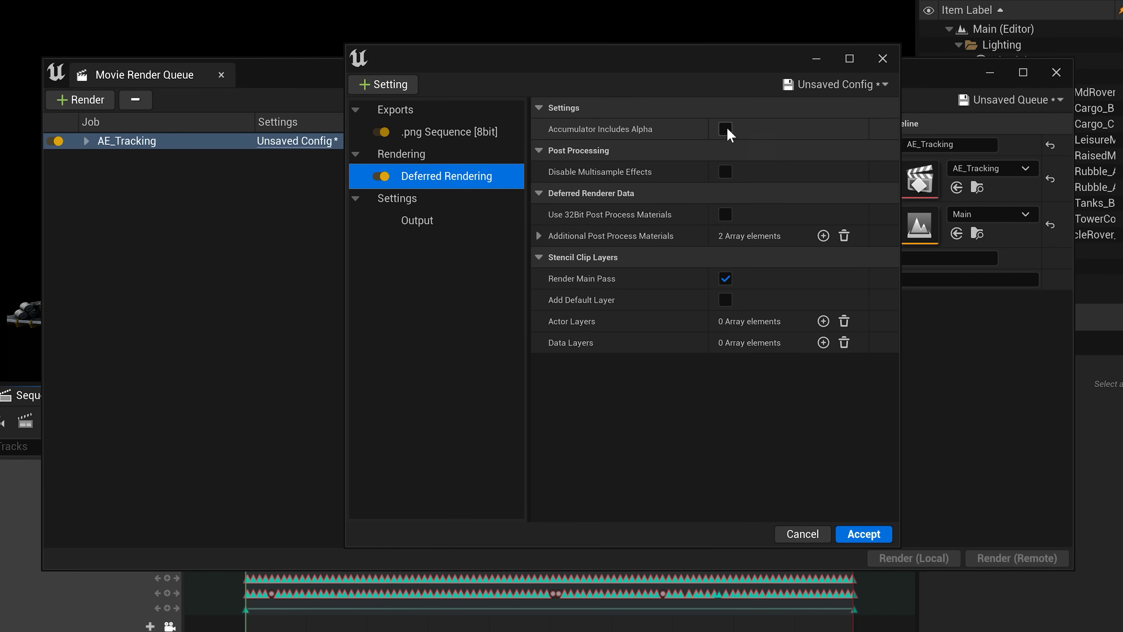
{"action": "left_click", "coordinate": [410, 87]}
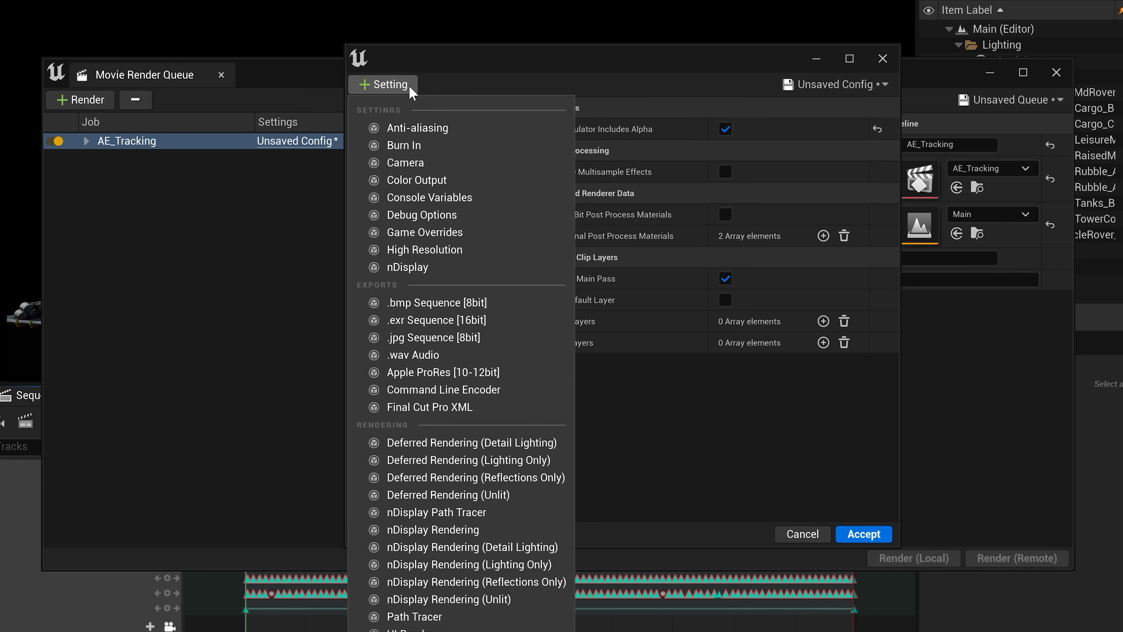
{"action": "left_click", "coordinate": [416, 129]}
{"action": "left_click", "coordinate": [776, 148]}
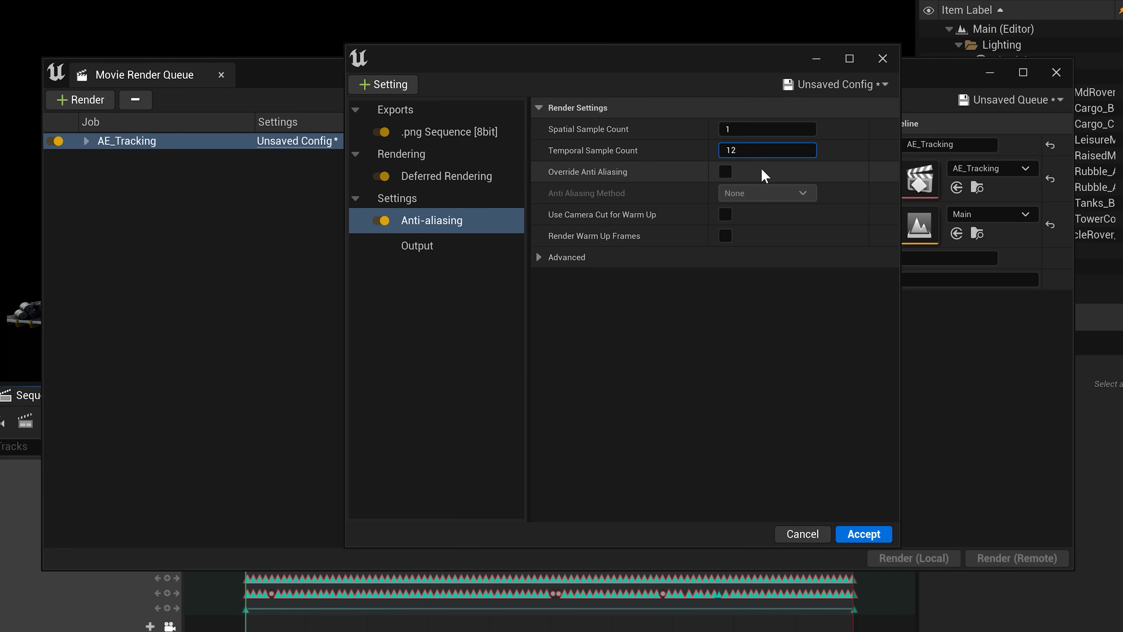
{"action": "left_click", "coordinate": [727, 175]}
{"action": "left_click", "coordinate": [794, 194]}
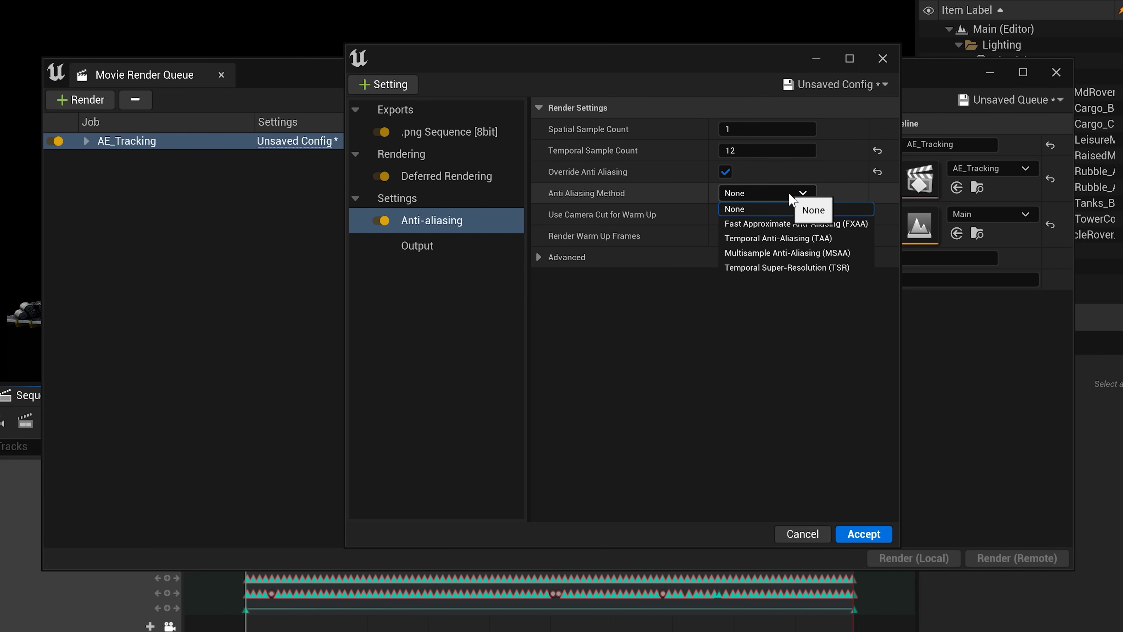
{"action": "left_click", "coordinate": [835, 253]}
{"action": "left_click", "coordinate": [562, 258]}
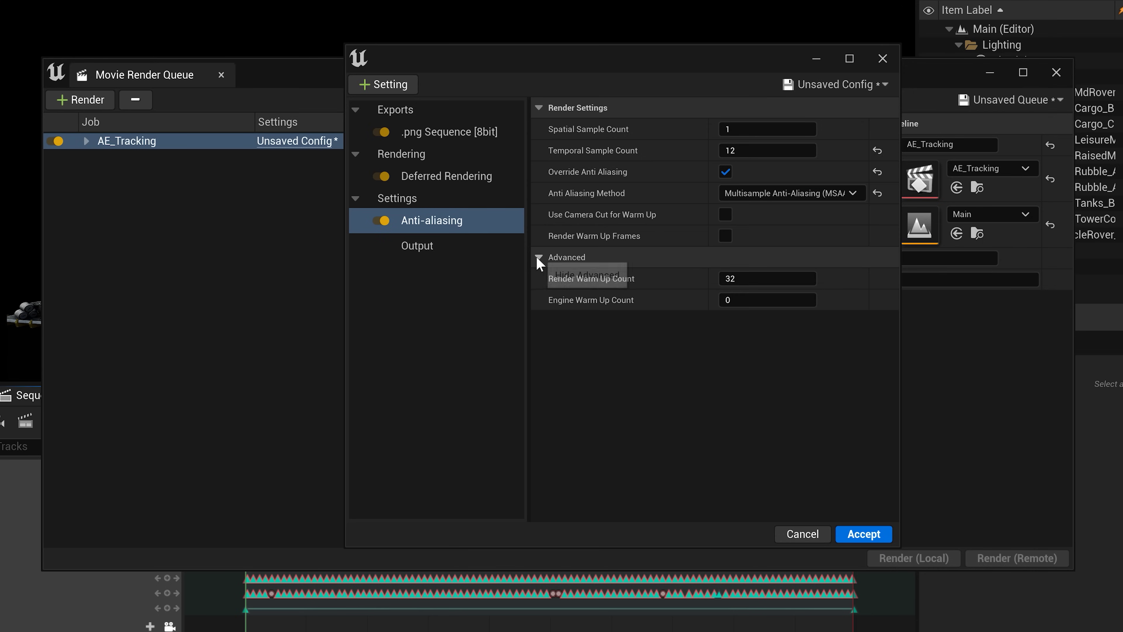
{"action": "left_click", "coordinate": [734, 299]}
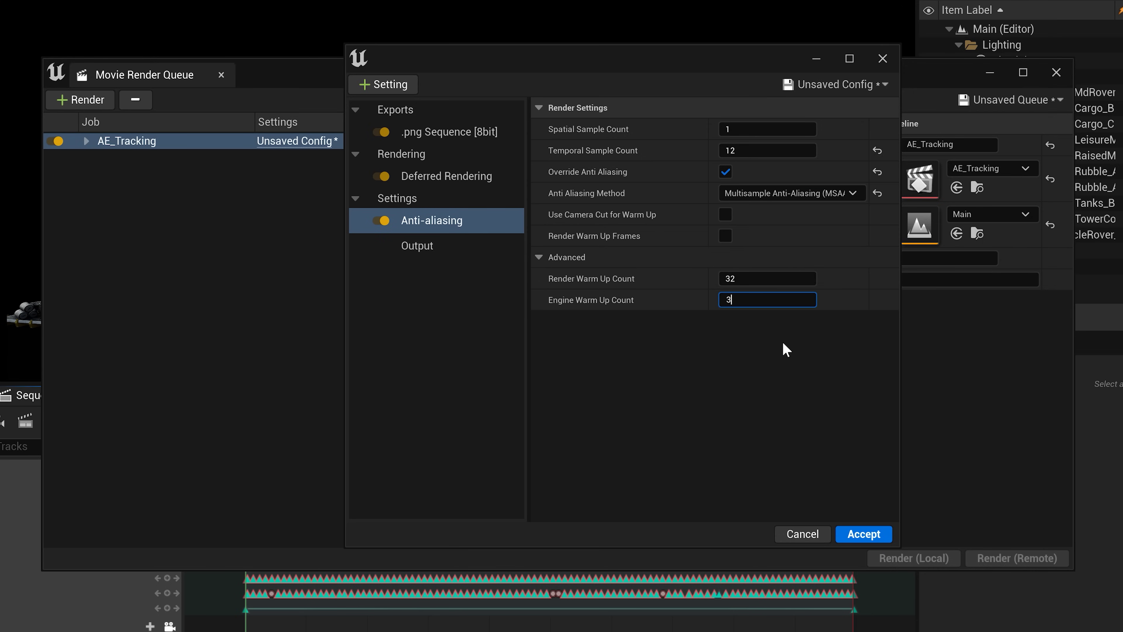
Set a custom output frame rate of 30 fps in the Output settings
{"action": "left_click", "coordinate": [444, 252]}
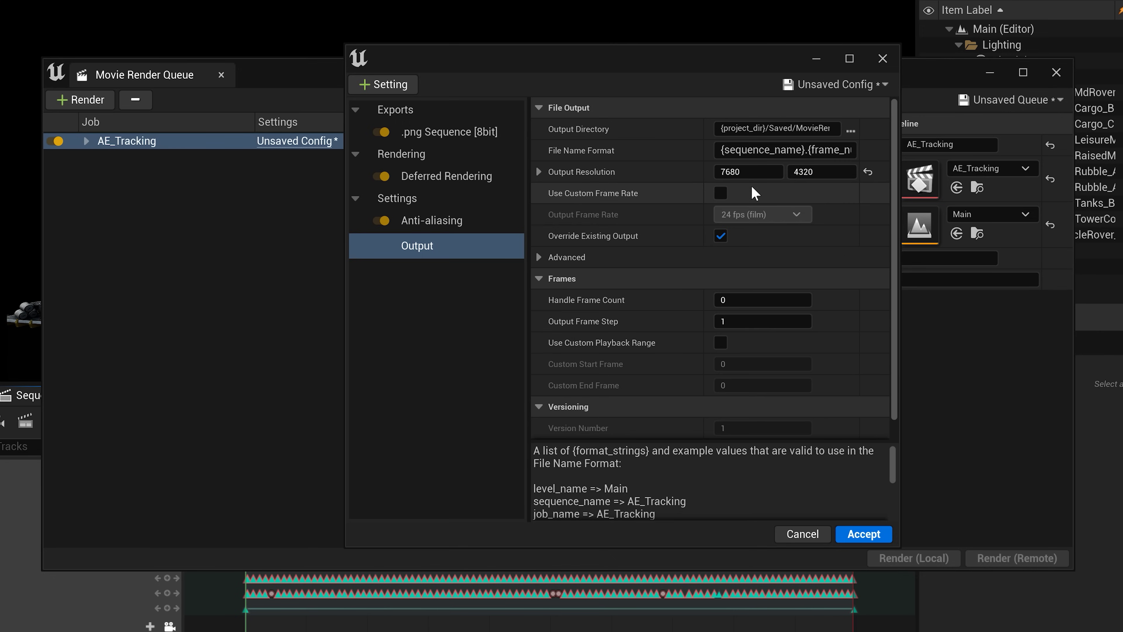
{"action": "left_click", "coordinate": [720, 193]}
{"action": "left_click", "coordinate": [761, 214]}
{"action": "left_click", "coordinate": [769, 273]}
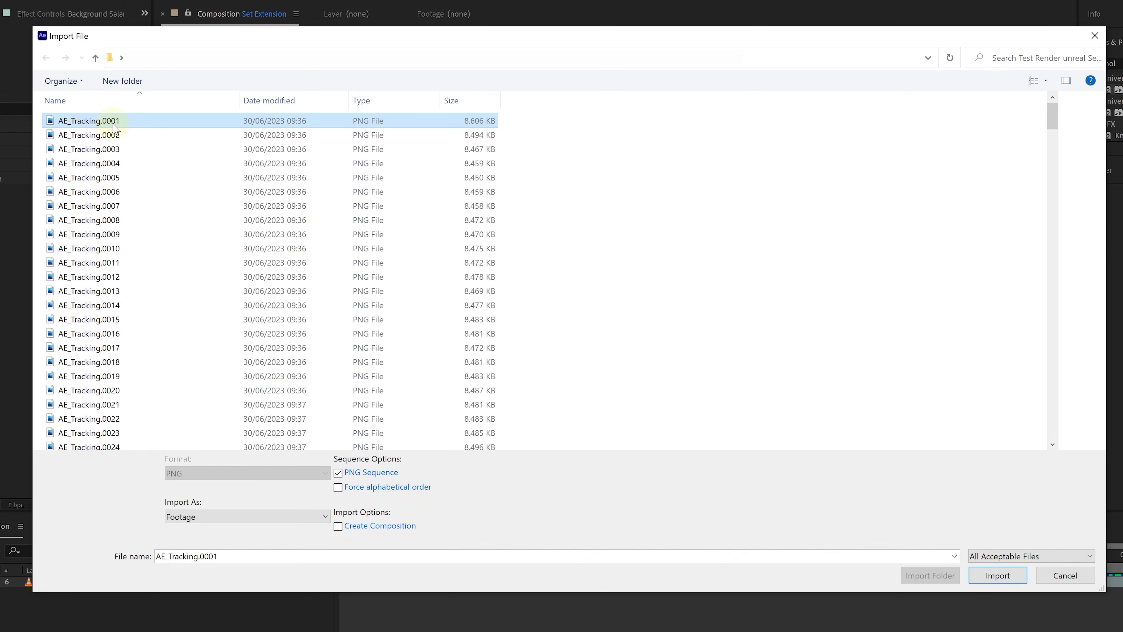
Import the AE_Tracking PNG sequence, add it to the Set Extension timeline, and reveal its Scale
{"action": "key", "text": "Return"}
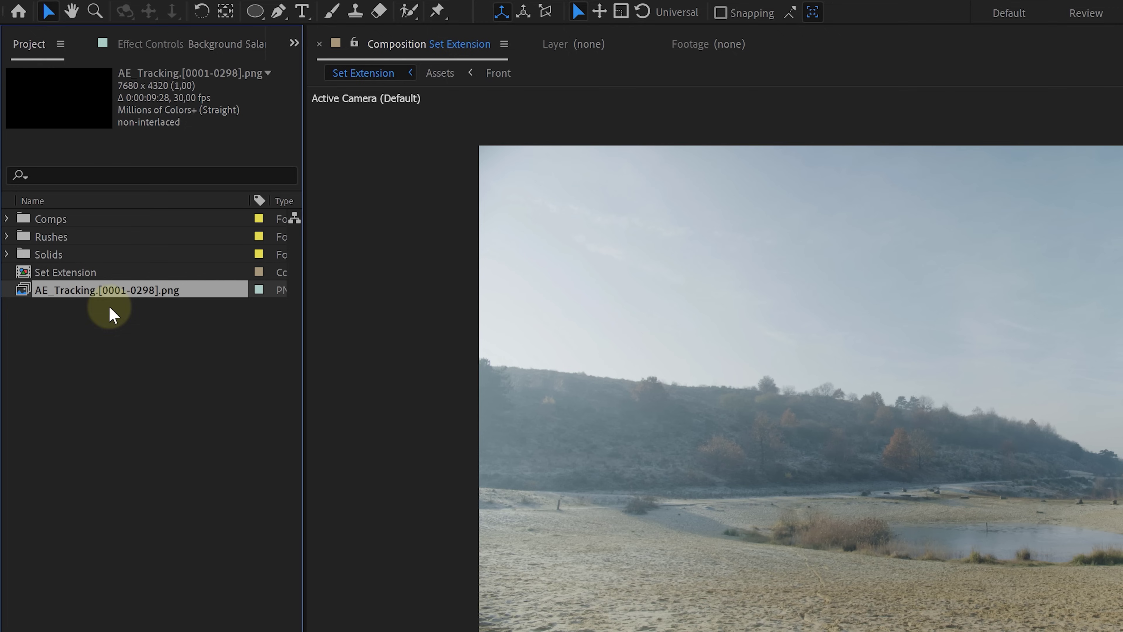
{"action": "left_click_drag", "start_coordinate": [110, 314], "coordinate": [218, 495]}
{"action": "key", "text": "s"}
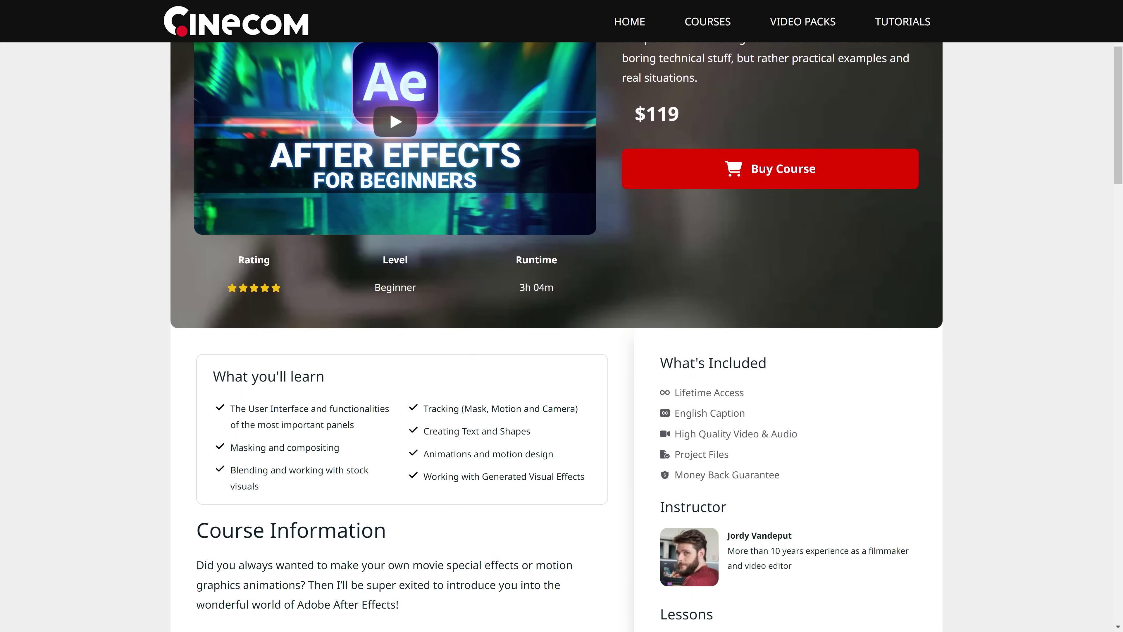
Scroll the After Effects for Beginners course page down to its list of 18 lessons
{"action": "scroll", "coordinate": [647, 266], "scroll_direction": "down", "scroll_amount": 3}
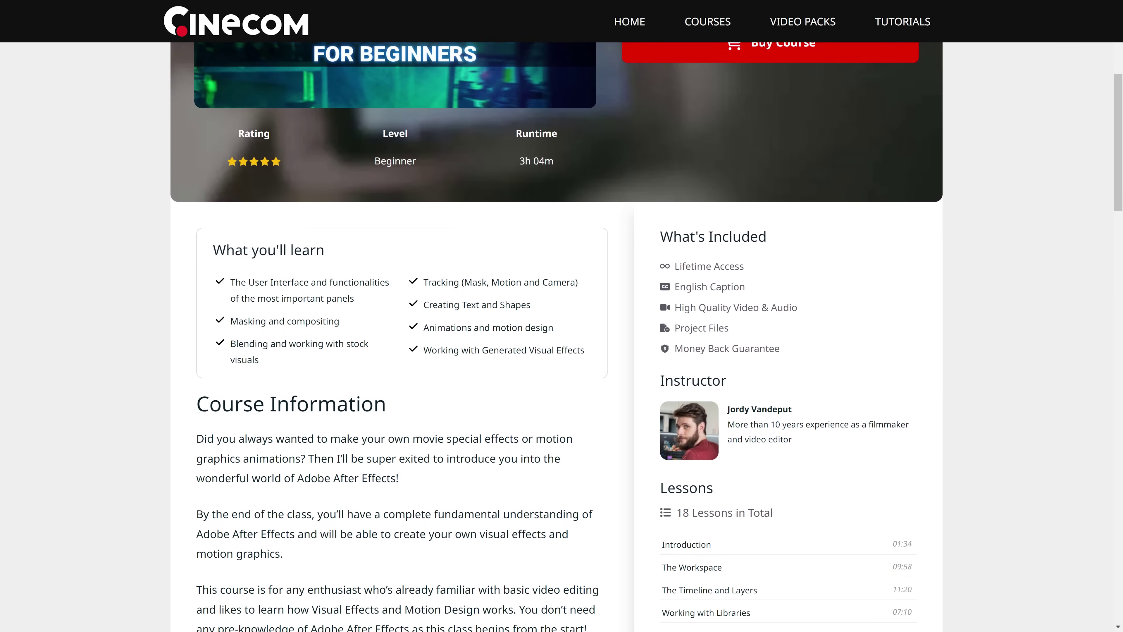
{"action": "scroll", "coordinate": [647, 265], "scroll_direction": "down", "scroll_amount": 3}
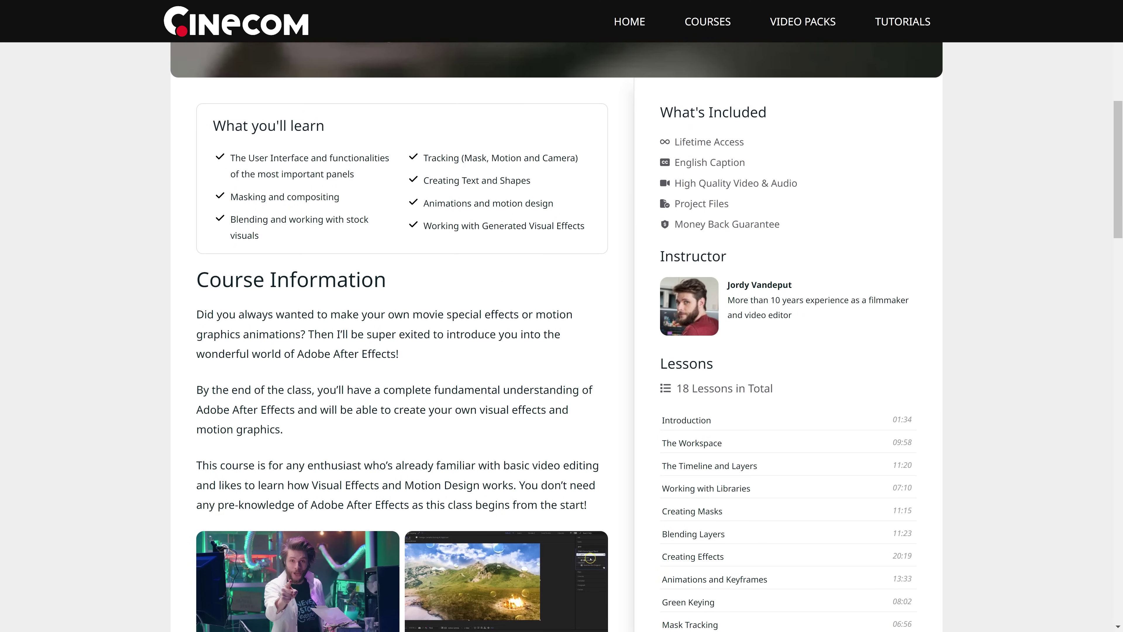
{"action": "scroll", "coordinate": [646, 266], "scroll_direction": "down", "scroll_amount": 3}
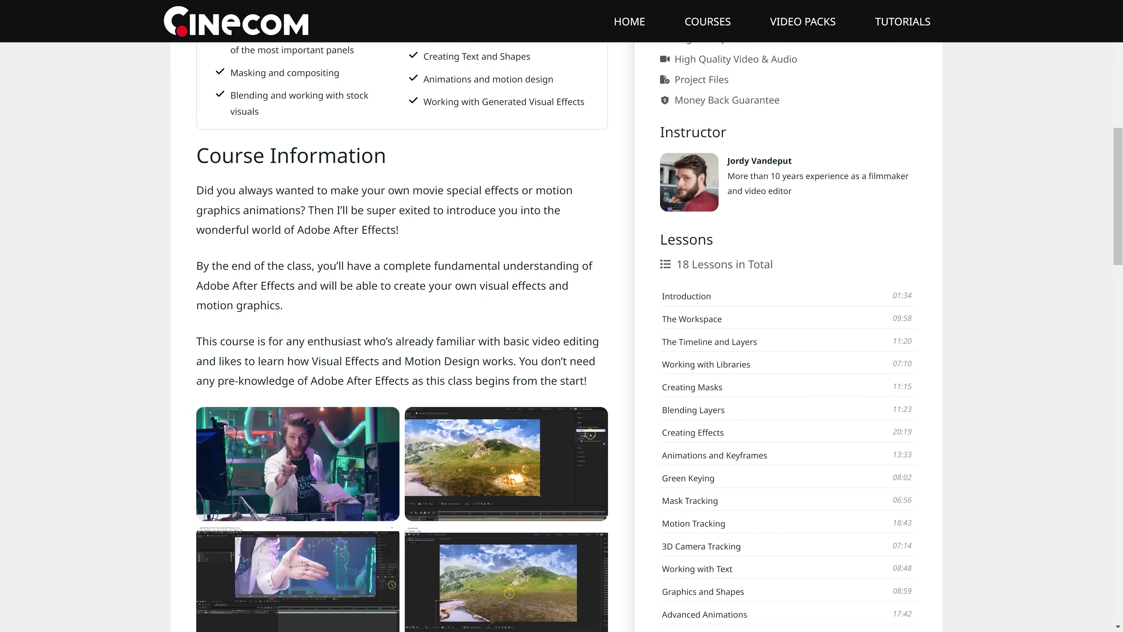